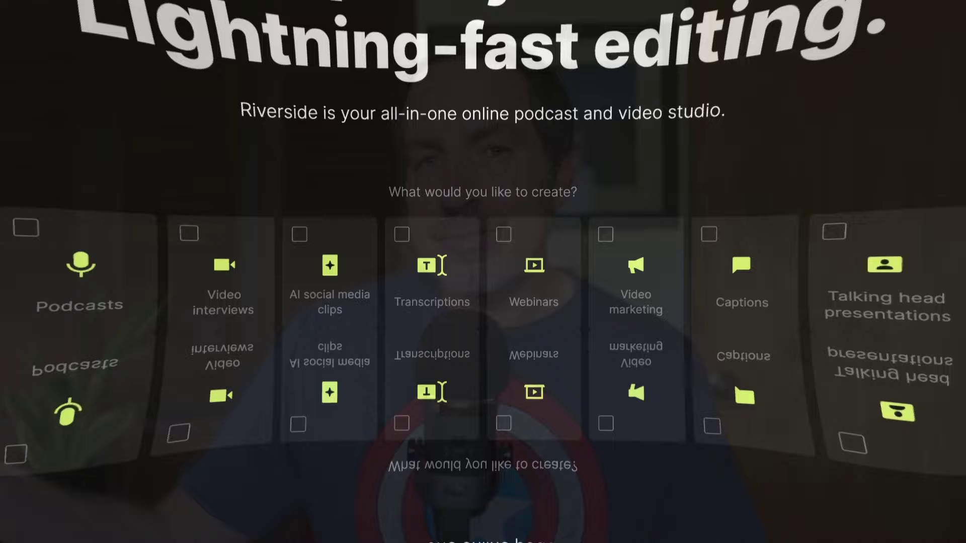
Sign up for a free Riverside account and land on the dashboard showing 'Welcome To Riverside!'
scroll(521, 446, "down", 2)
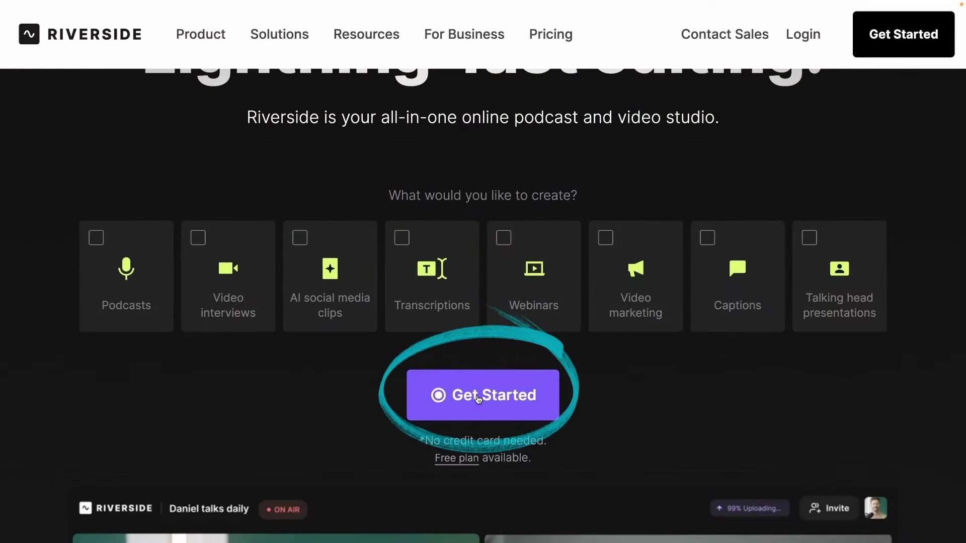
left_click(478, 397)
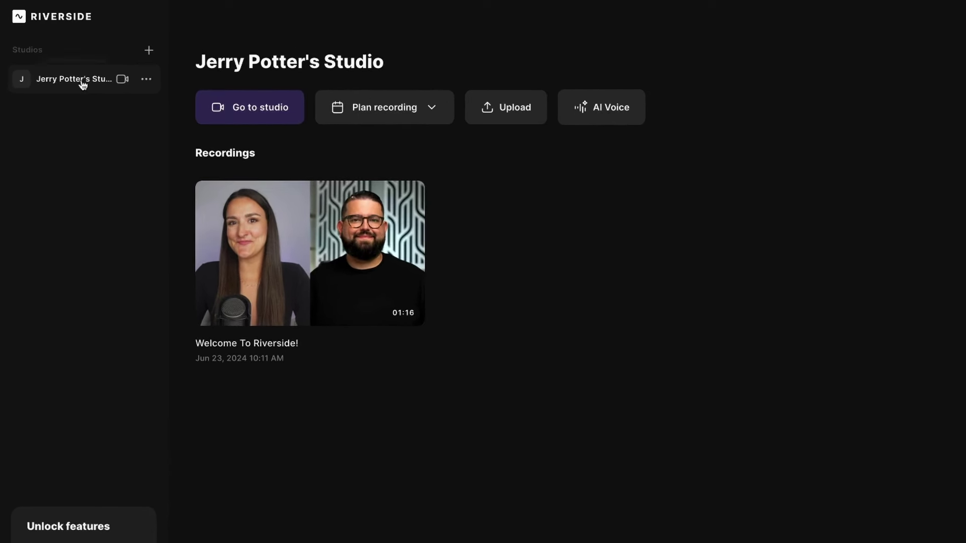
Open the studio's Settings and try audio-only recording mode, reverting to video and audio
left_click(146, 80)
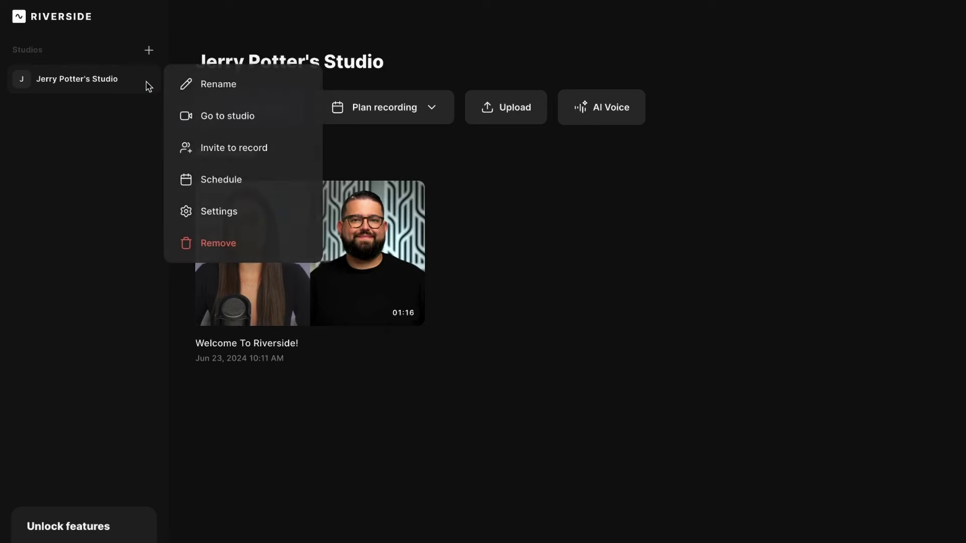
left_click(236, 211)
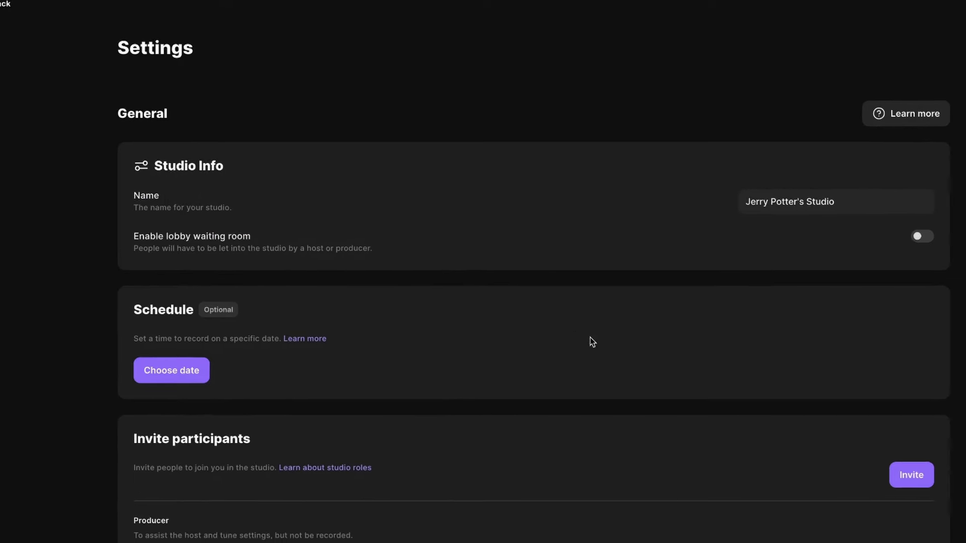
scroll(422, 230, "down", 1)
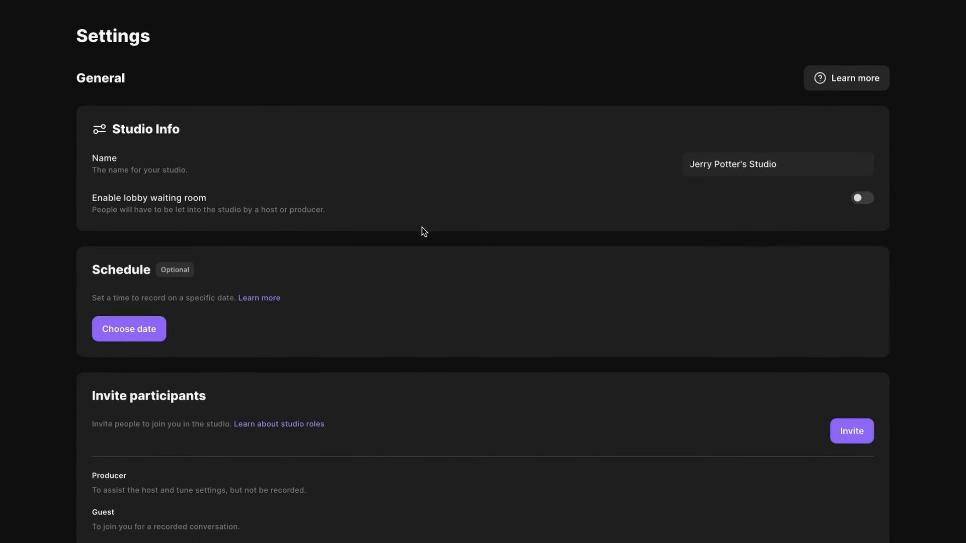
scroll(423, 231, "down", 8)
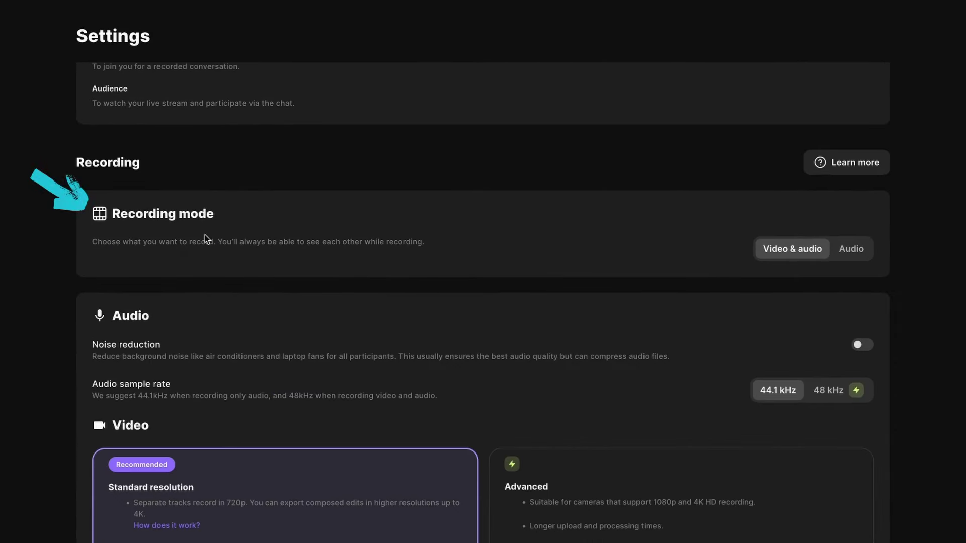
left_click(842, 258)
left_click(806, 258)
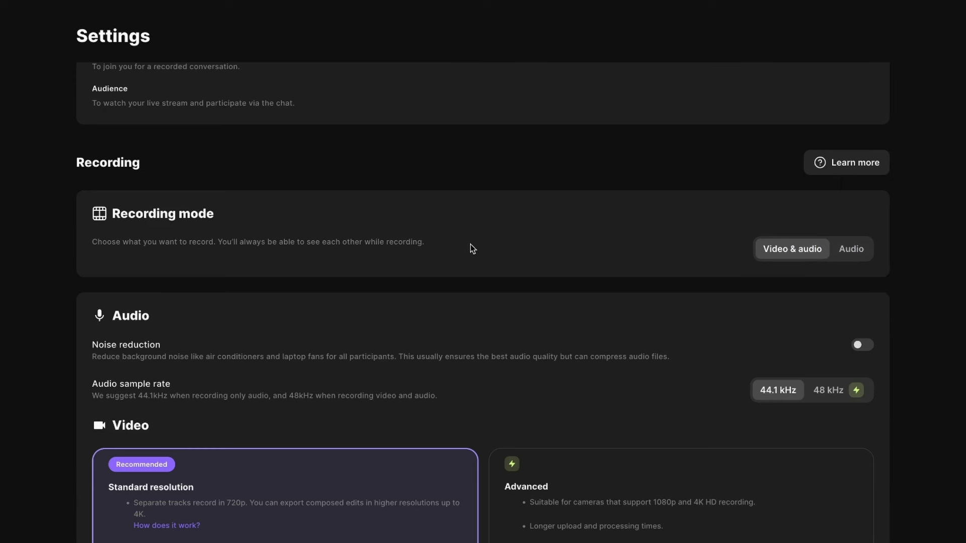
Turn noise reduction on and back off, then review the 44.1 kHz audio and 720p video options
scroll(470, 245, "down", 4)
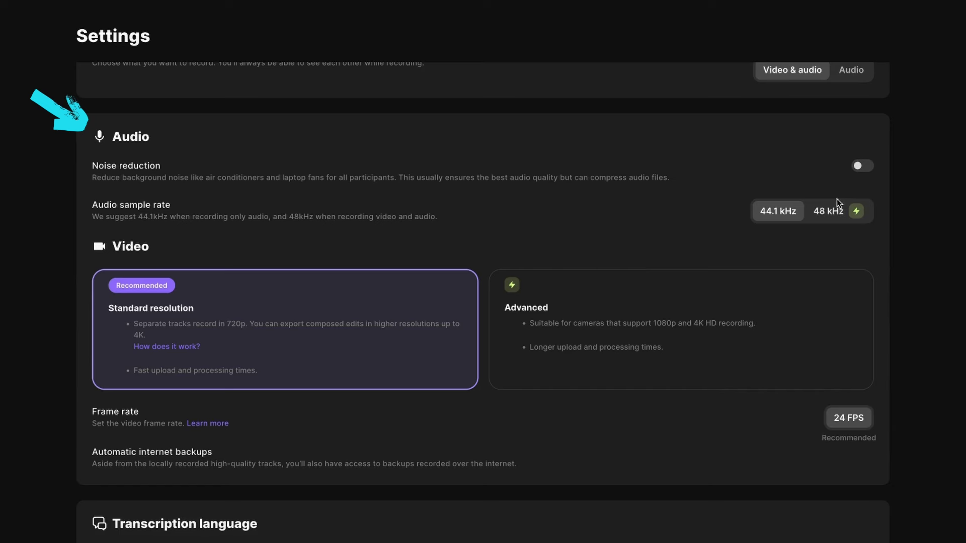
left_click(861, 167)
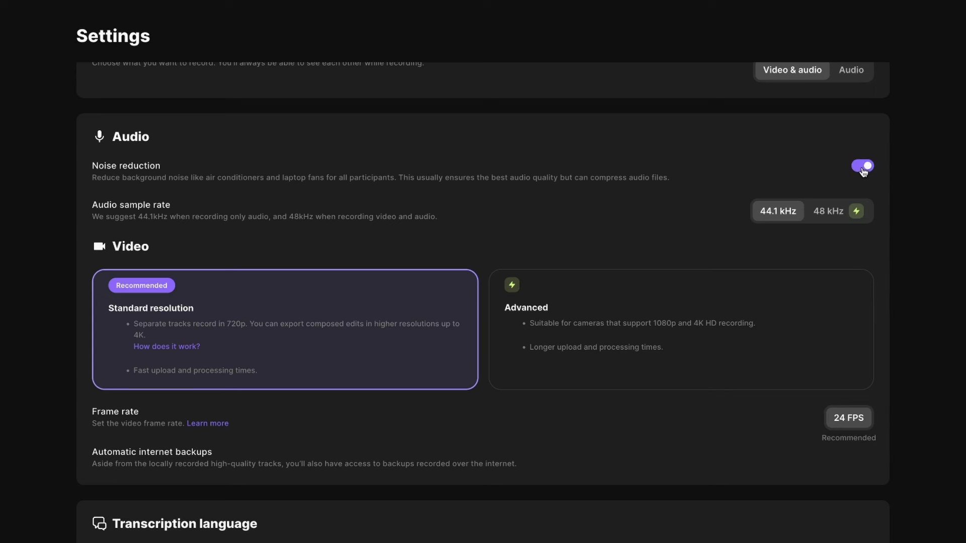
left_click(862, 167)
scroll(550, 186, "down", 2)
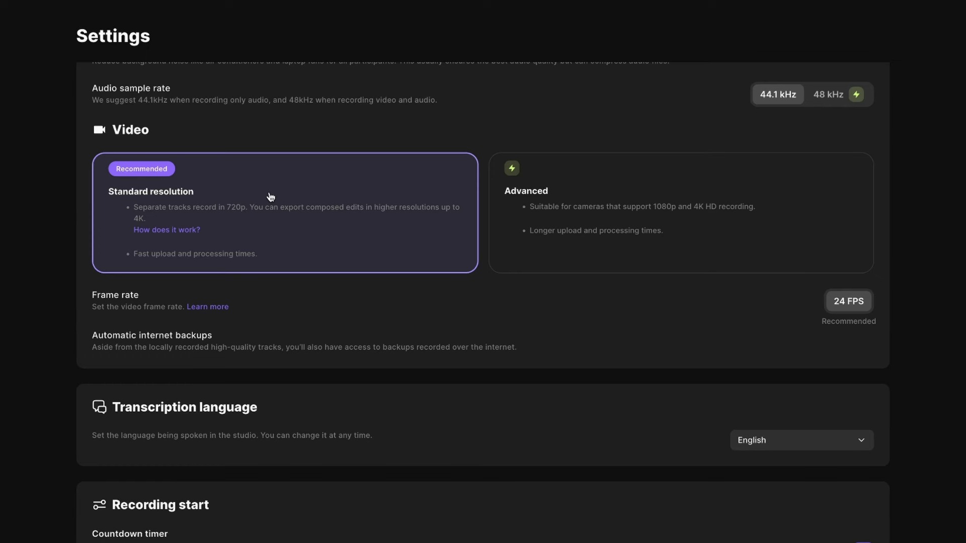
scroll(301, 192, "down", 4)
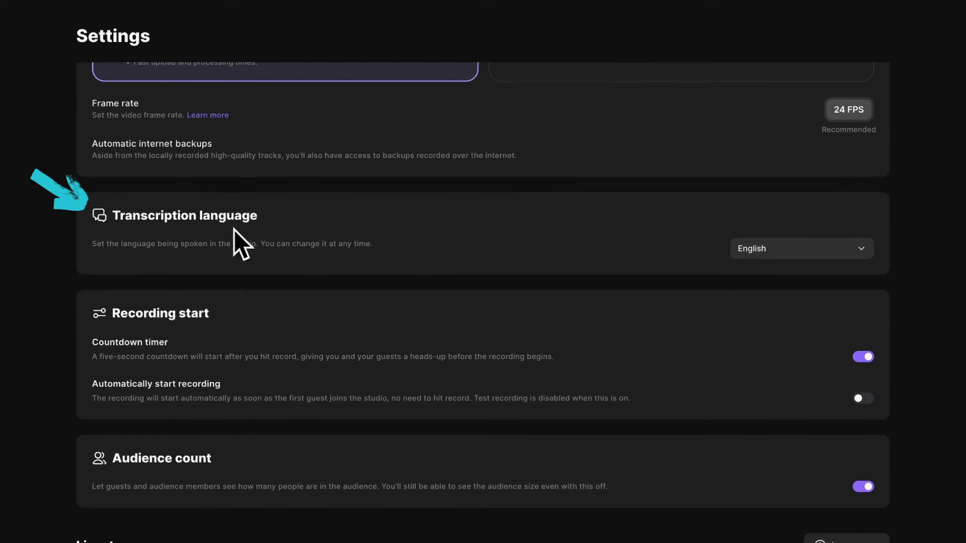
left_click(802, 249)
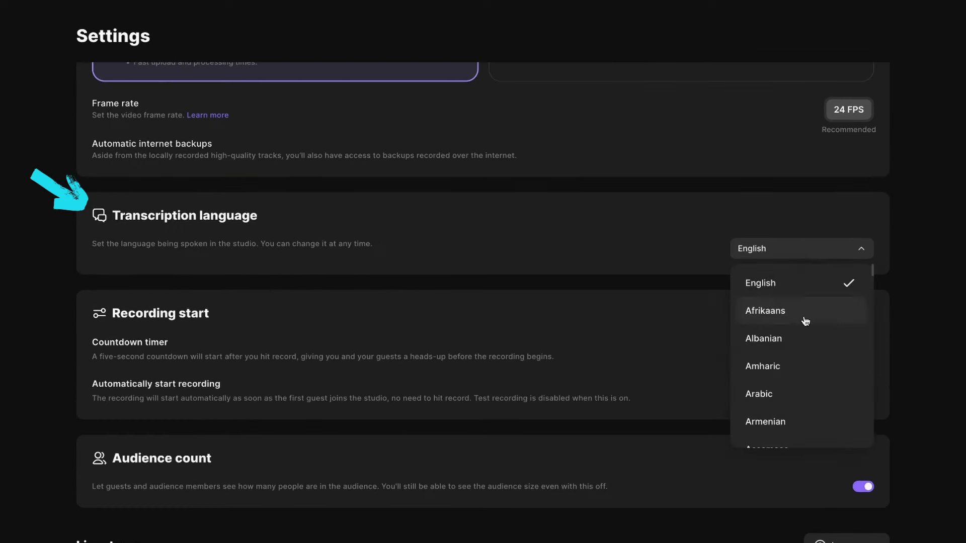
scroll(806, 326, "down", 15)
scroll(806, 326, "down", 8)
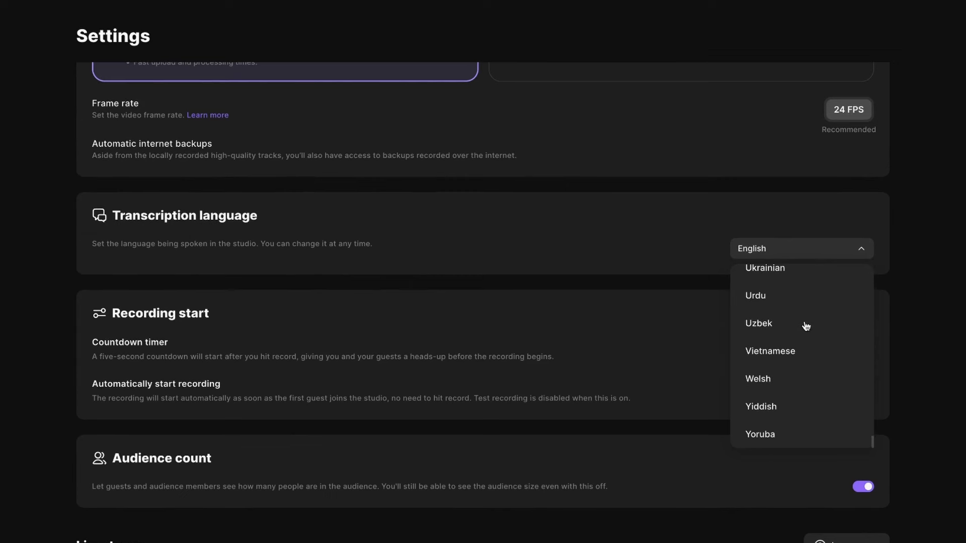
scroll(805, 326, "up", 20)
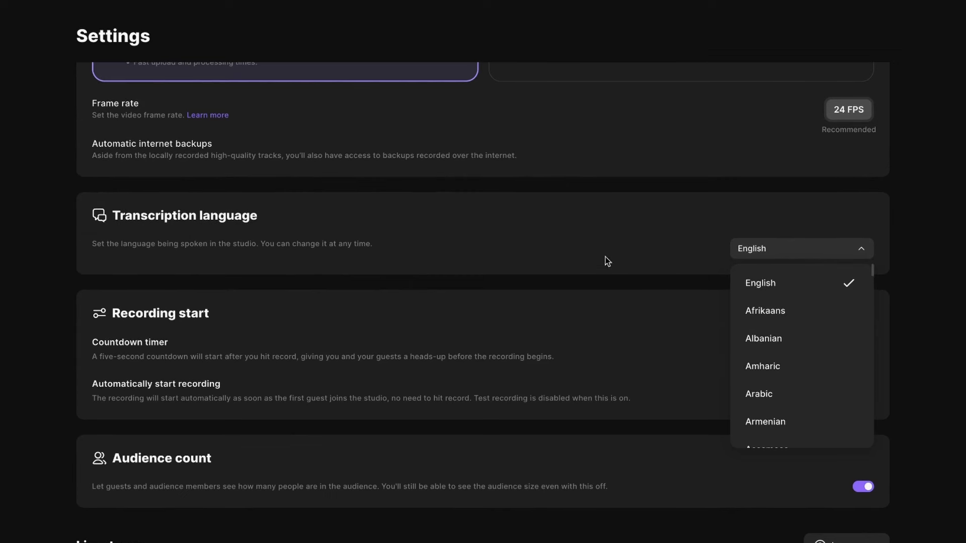
left_click(587, 249)
scroll(140, 286, "down", 1)
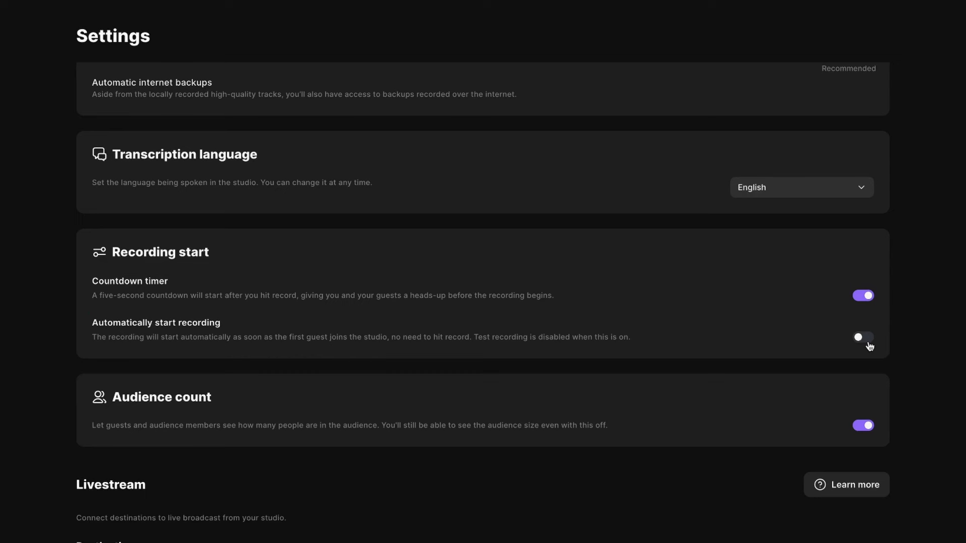
scroll(528, 424, "down", 8)
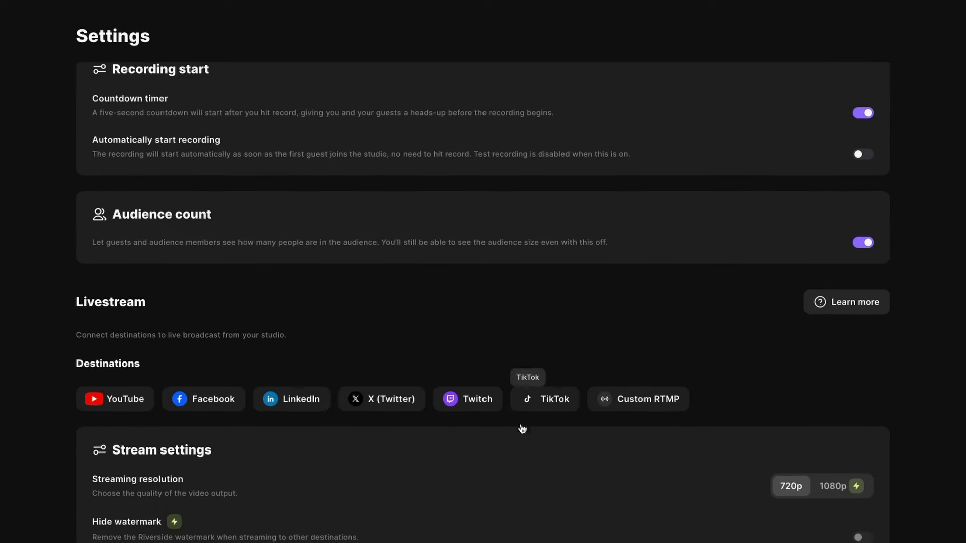
scroll(506, 419, "down", 3)
scroll(506, 419, "up", 10)
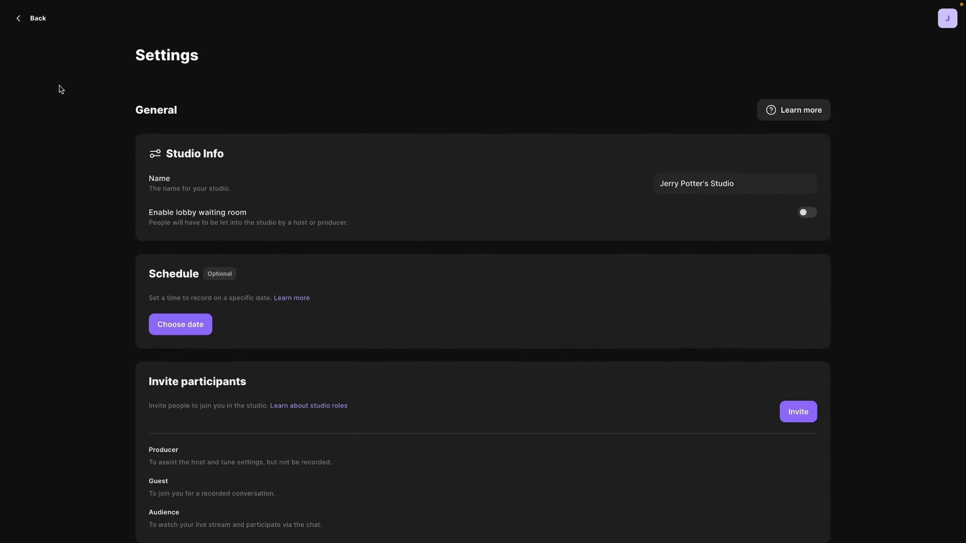
Schedule a recording for 27 June 2024 at 10:19 AM, America - Los Angeles time
left_click(36, 26)
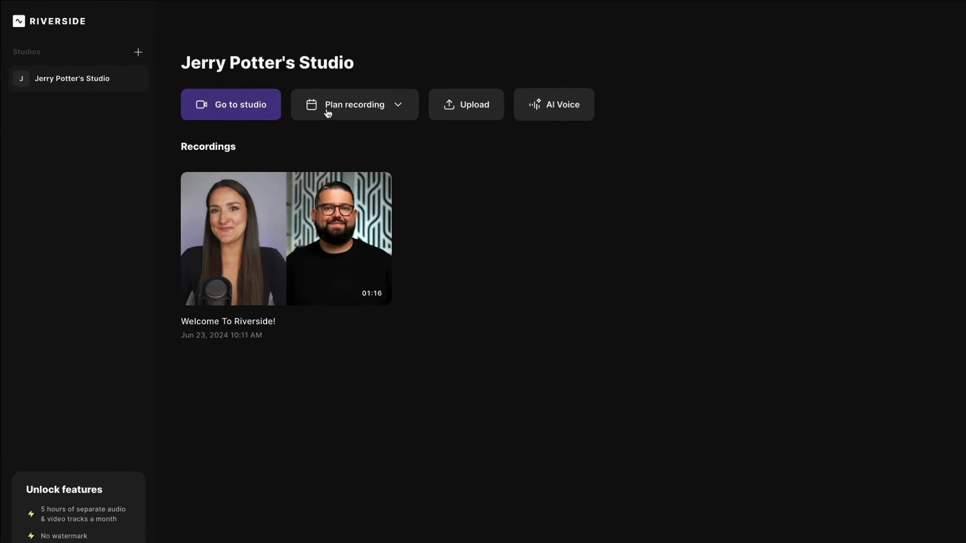
left_click(400, 112)
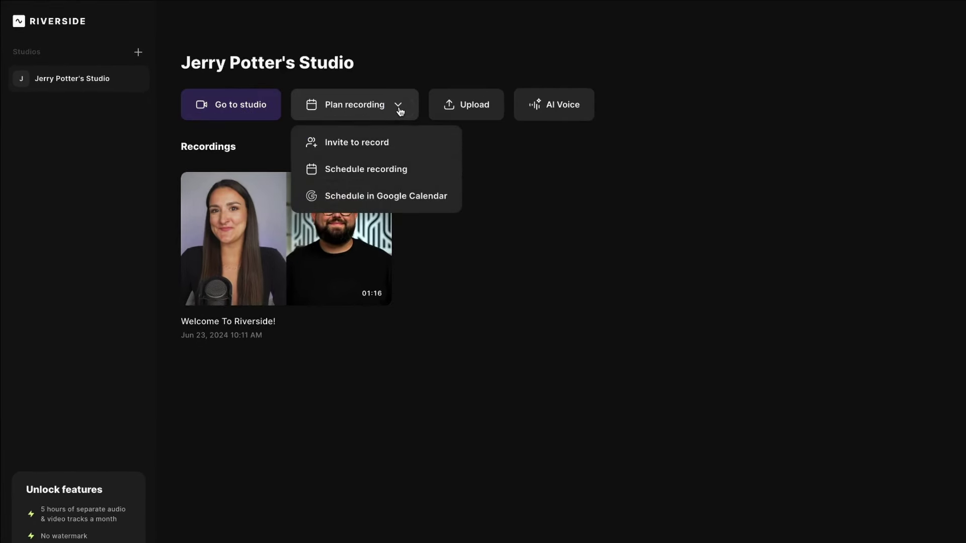
left_click(348, 170)
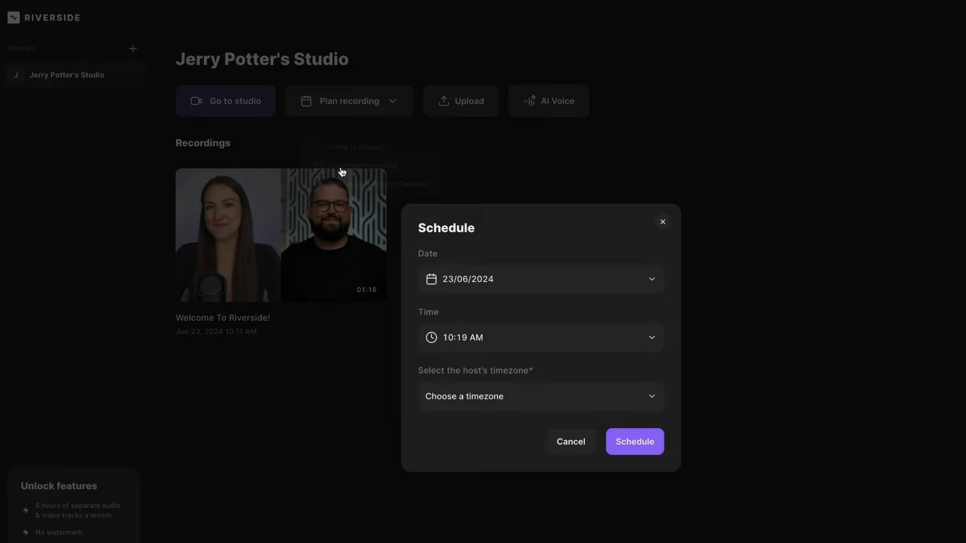
left_click(454, 238)
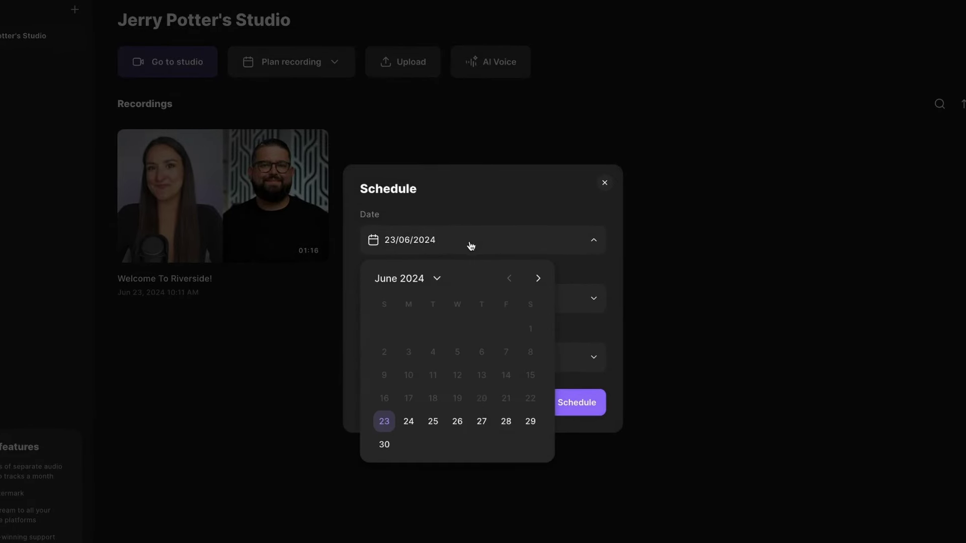
left_click(481, 420)
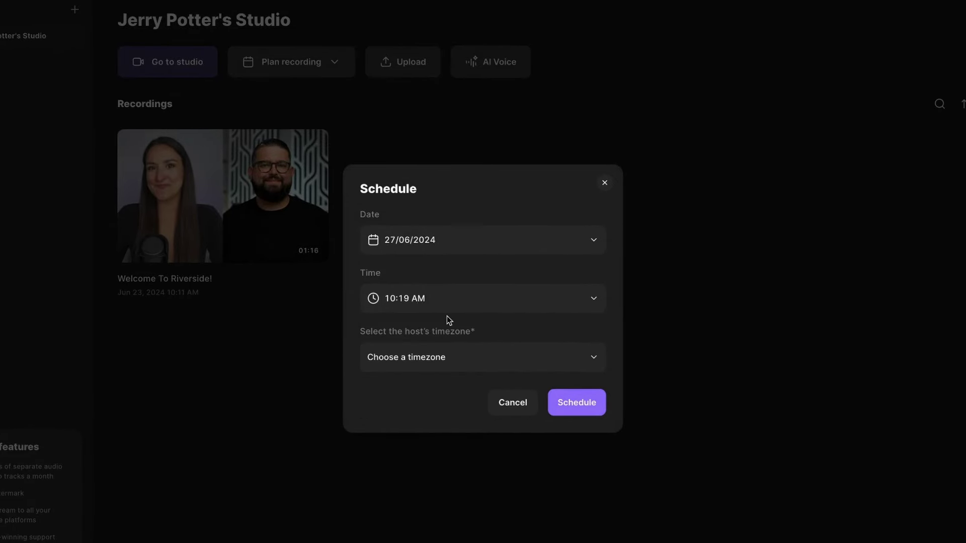
left_click(459, 361)
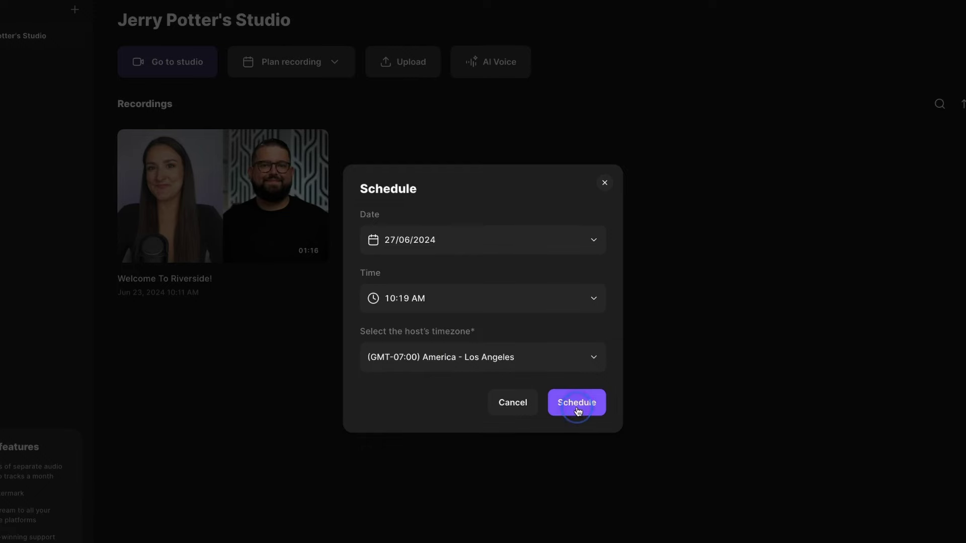
left_click(577, 408)
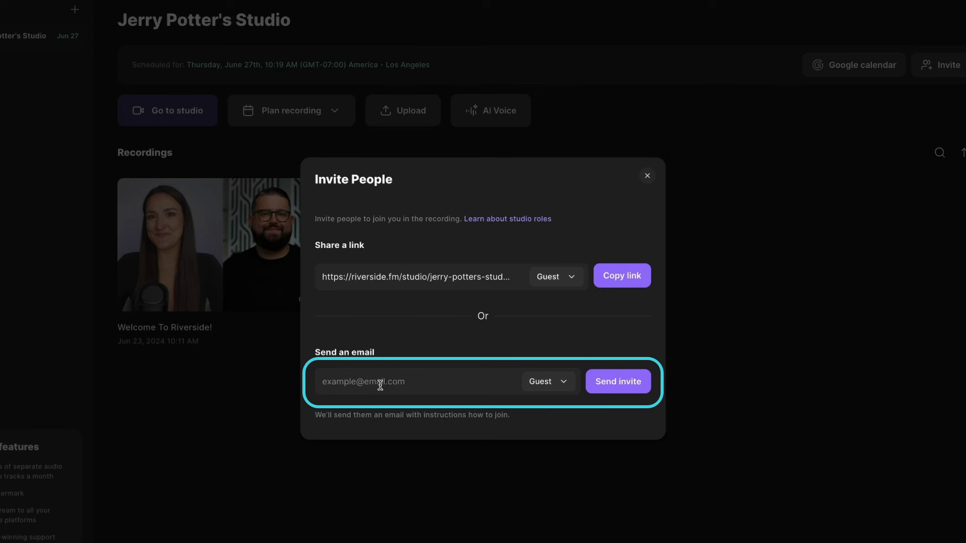
left_click(575, 282)
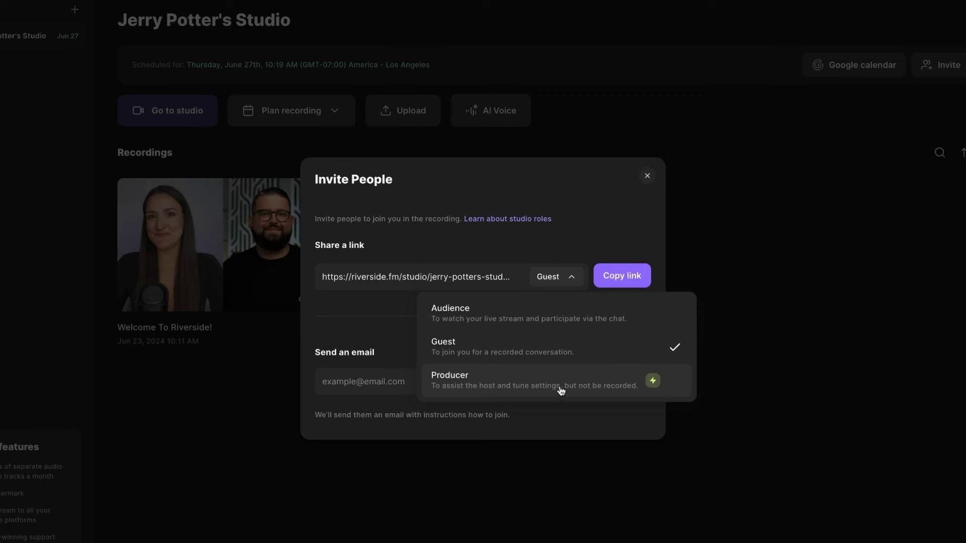
left_click(641, 189)
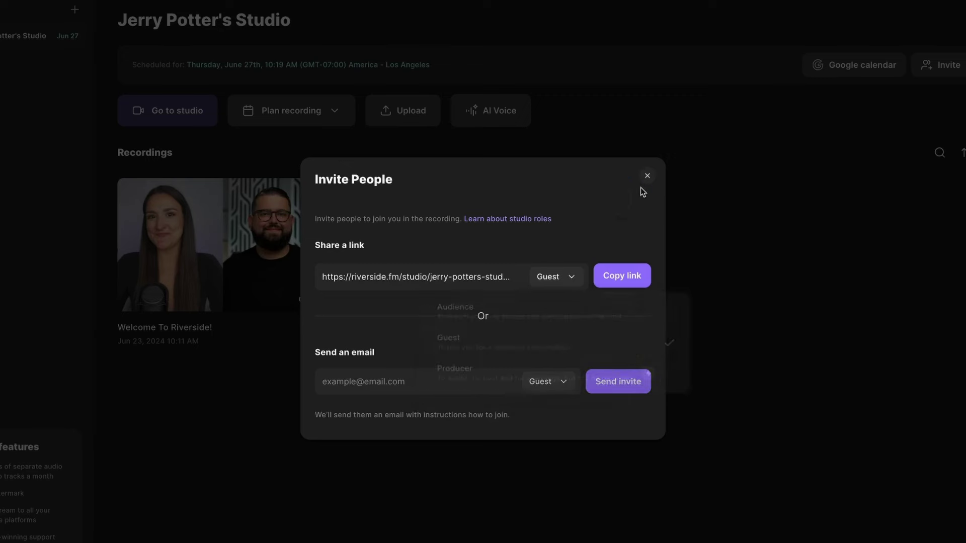
left_click(648, 176)
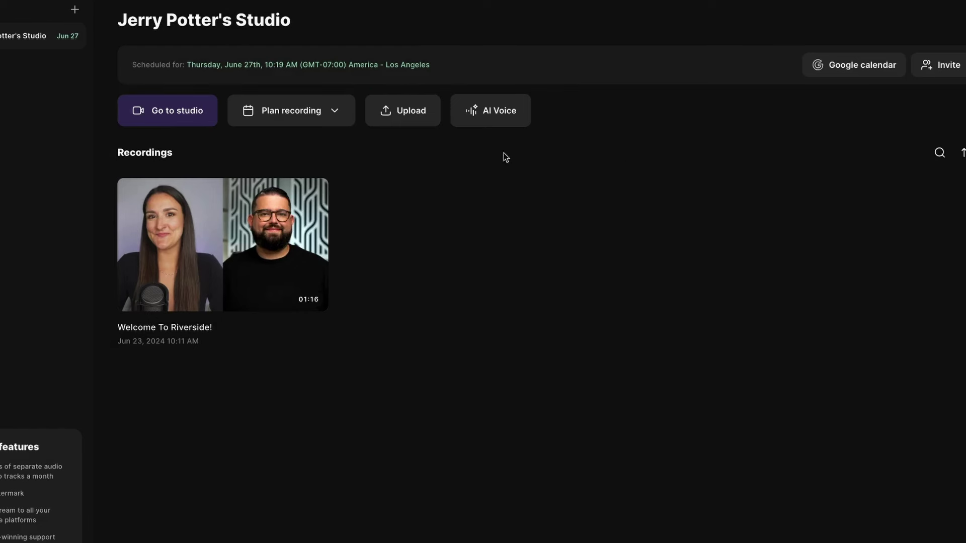
Enter the studio's cam and mic check, keep the Yeti Nano microphone and mark headphones in use
left_click(179, 117)
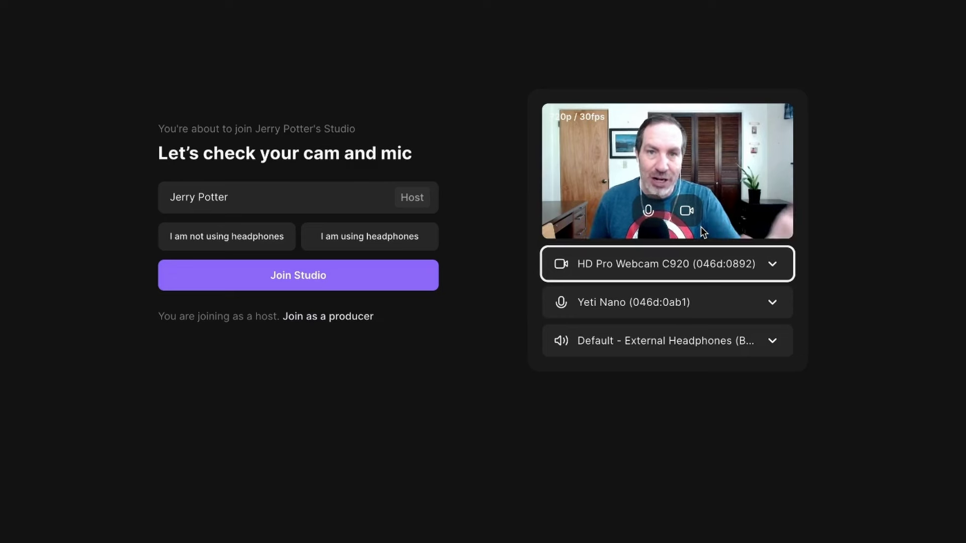
left_click(645, 316)
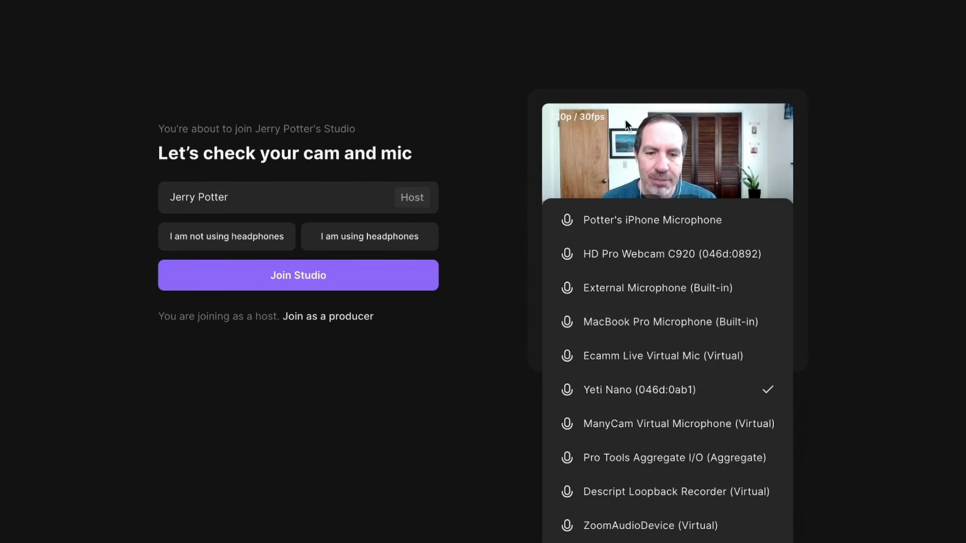
left_click(895, 144)
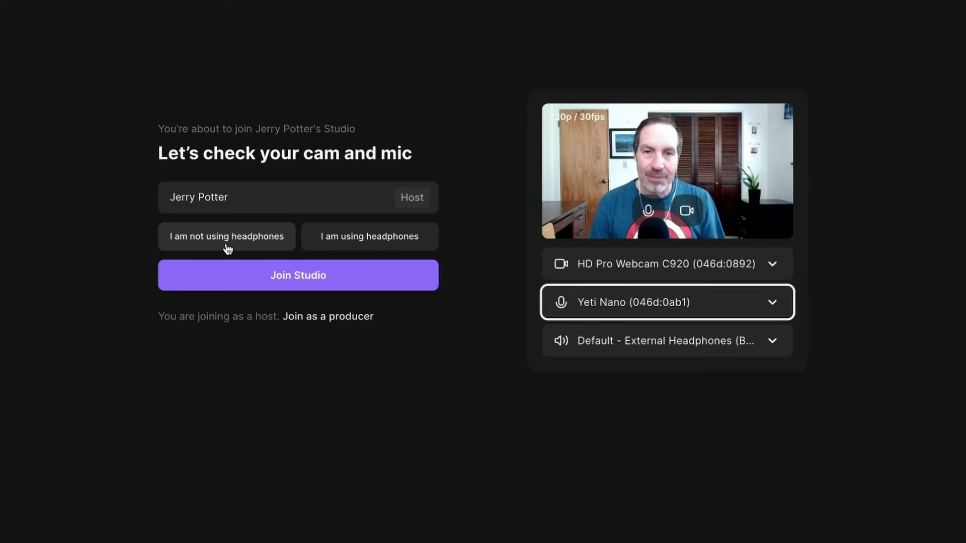
left_click(375, 241)
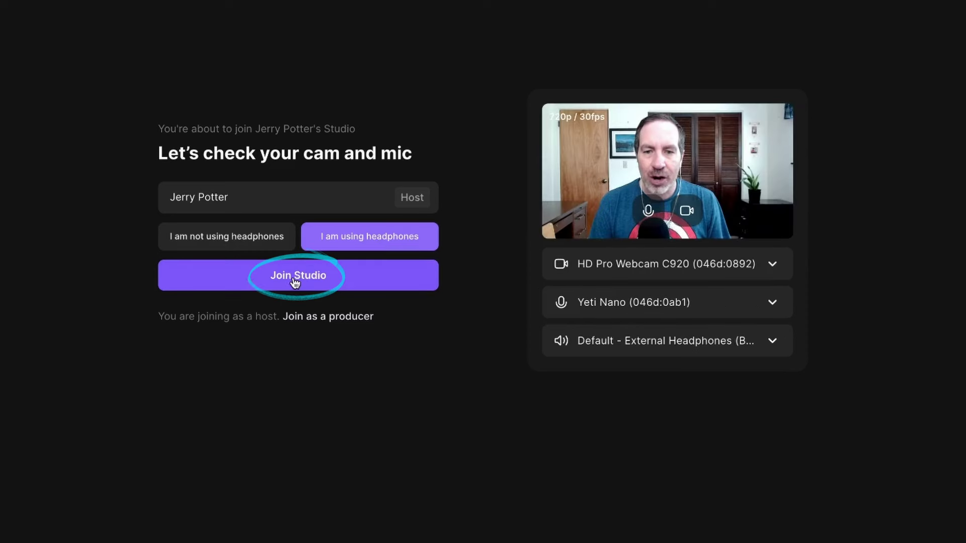
Join the studio as host, copy the guest invite link, and close the invite and live stream panels
left_click(297, 281)
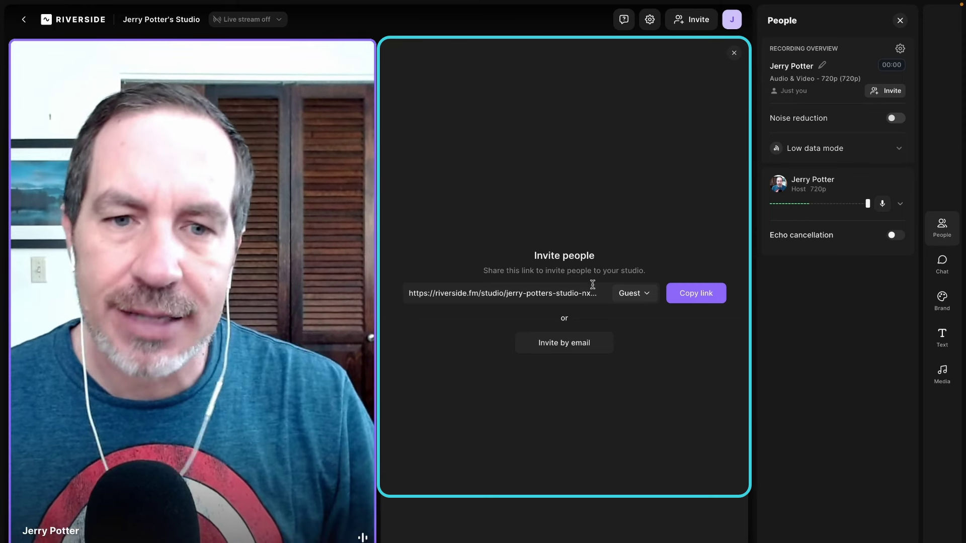
left_click(692, 296)
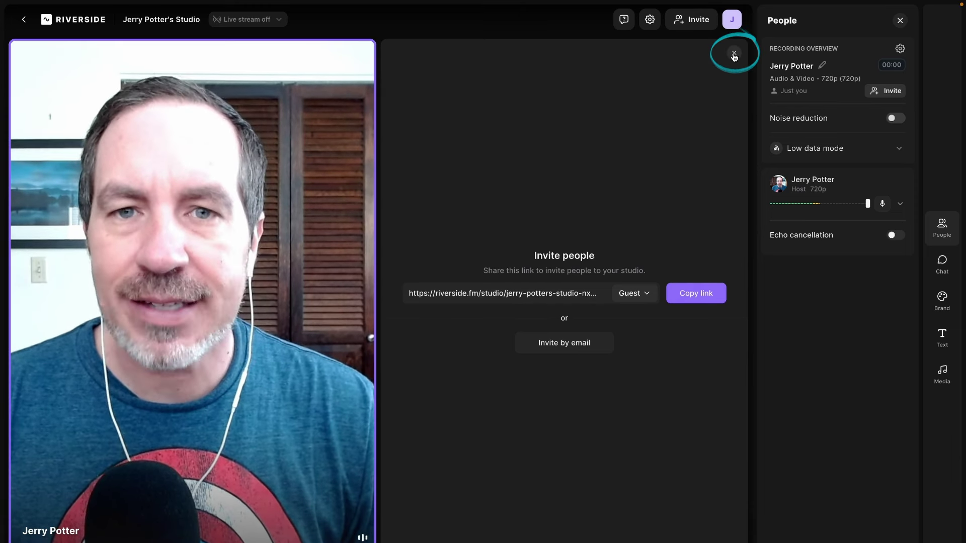
left_click(733, 55)
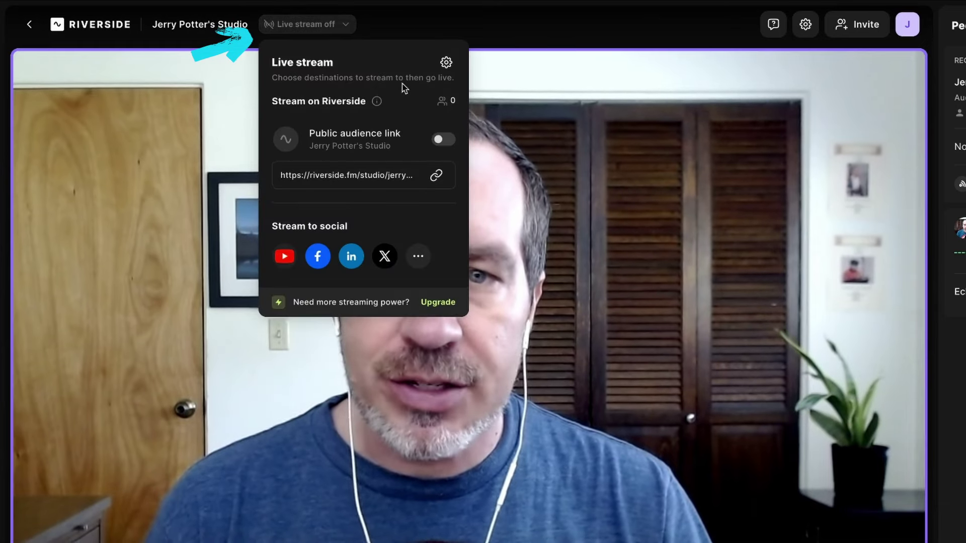
left_click(346, 25)
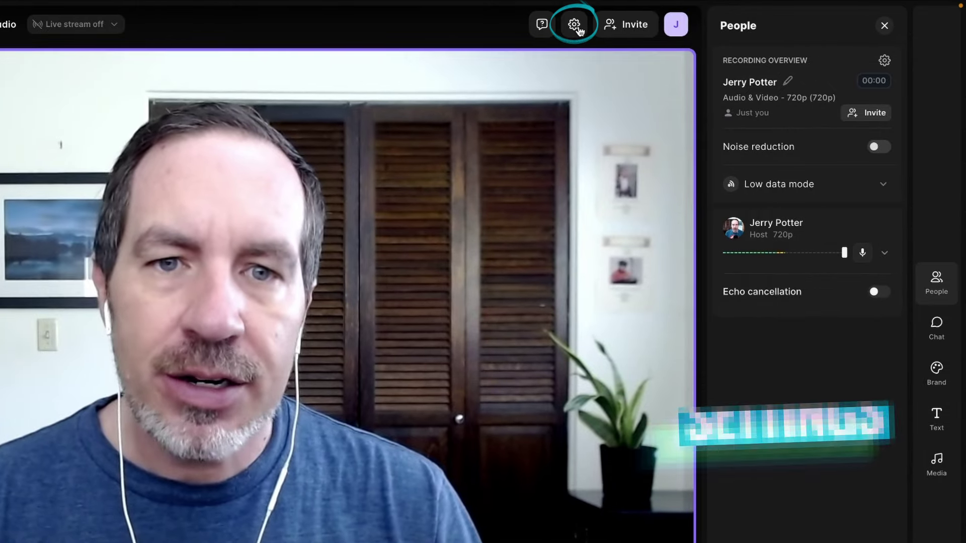
Review the in-studio Audio & Video settings and turn on Mirror Video, leaving echo cancellation off
left_click(607, 25)
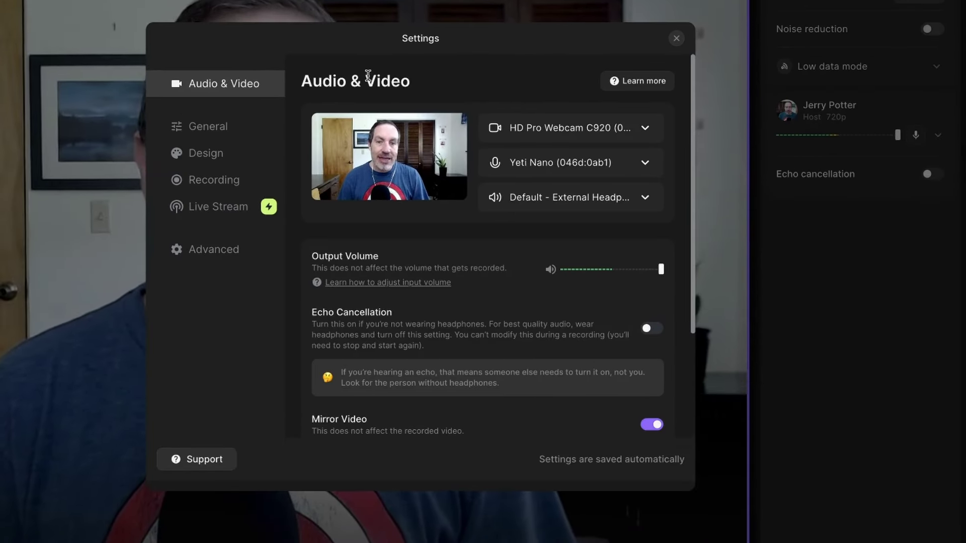
scroll(411, 176, "down", 1)
scroll(411, 175, "down", 3)
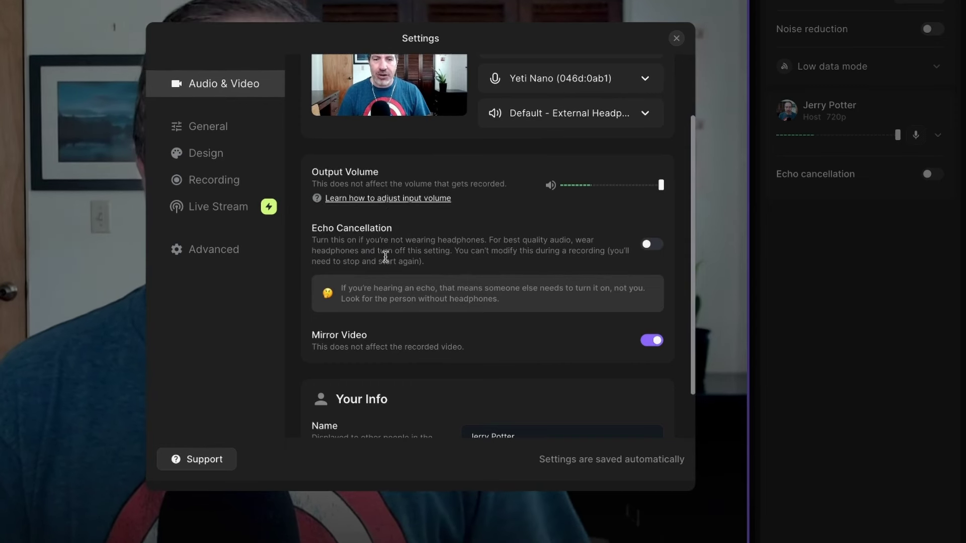
scroll(397, 267, "down", 2)
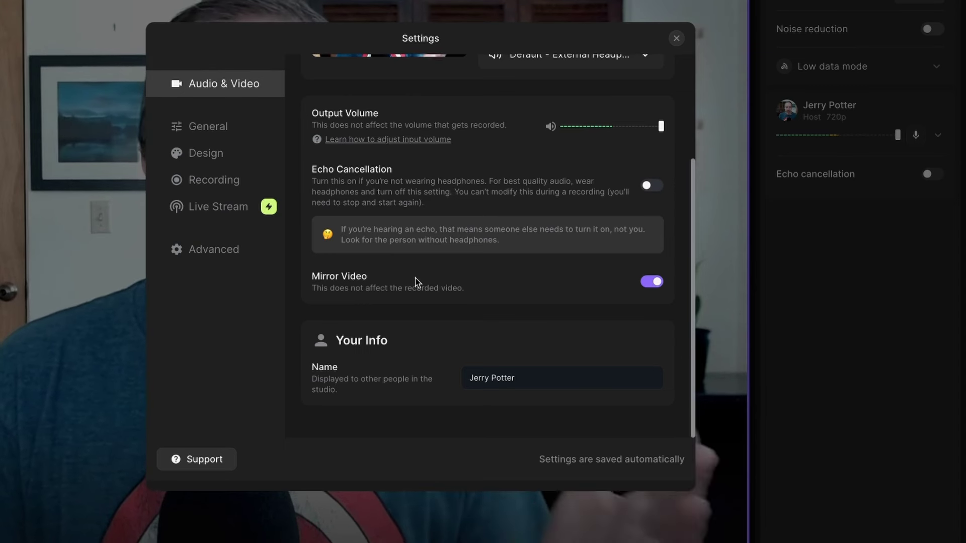
left_click(653, 286)
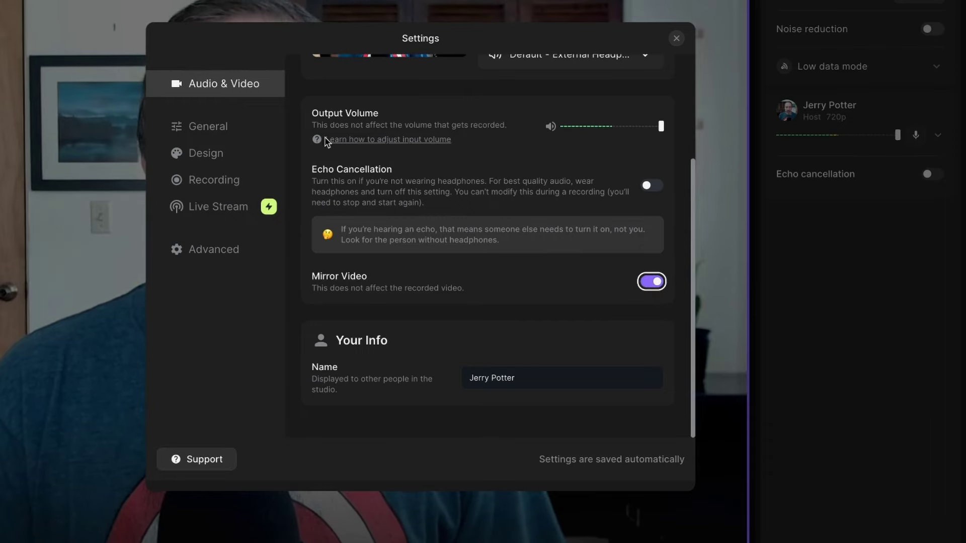
scroll(326, 141, "up", 3)
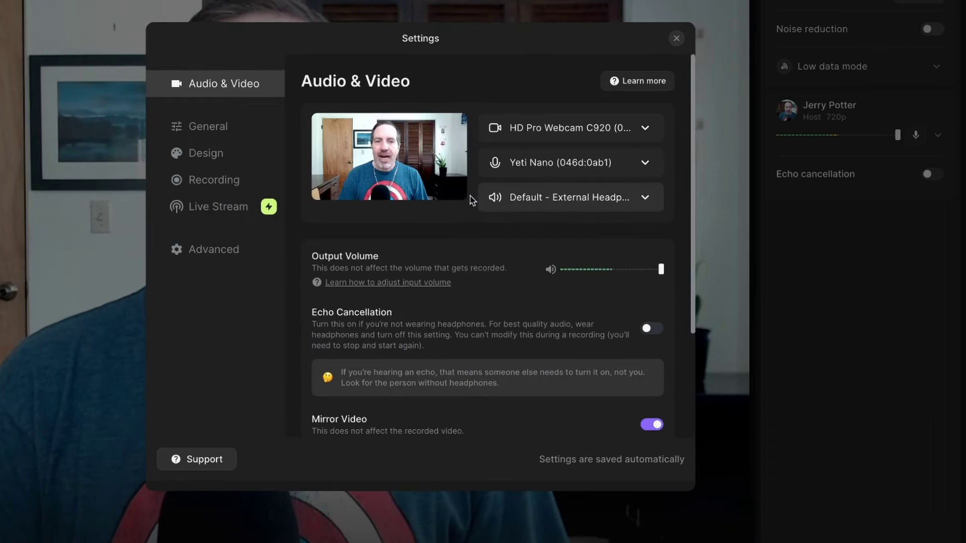
Close the Settings dialog and show the Studio chat in the side panel
left_click(675, 39)
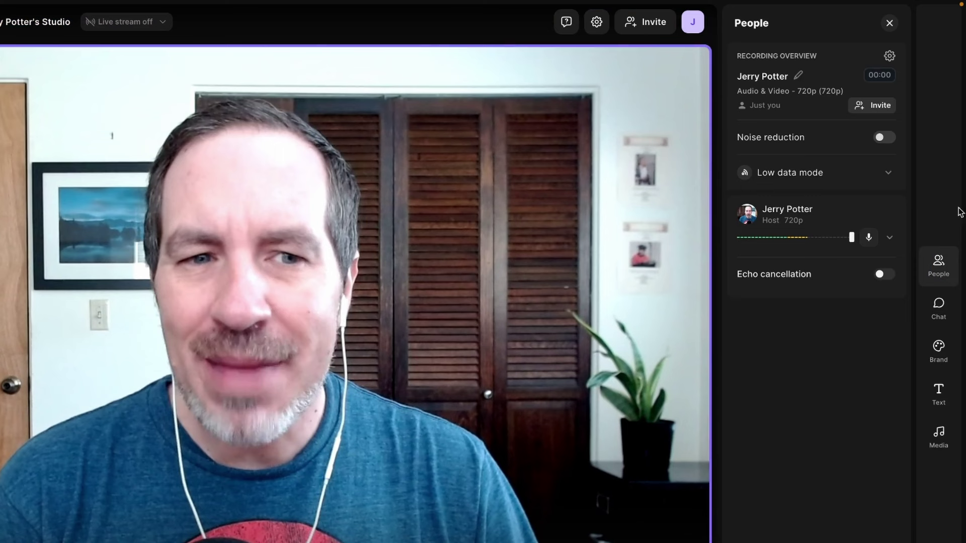
left_click(937, 303)
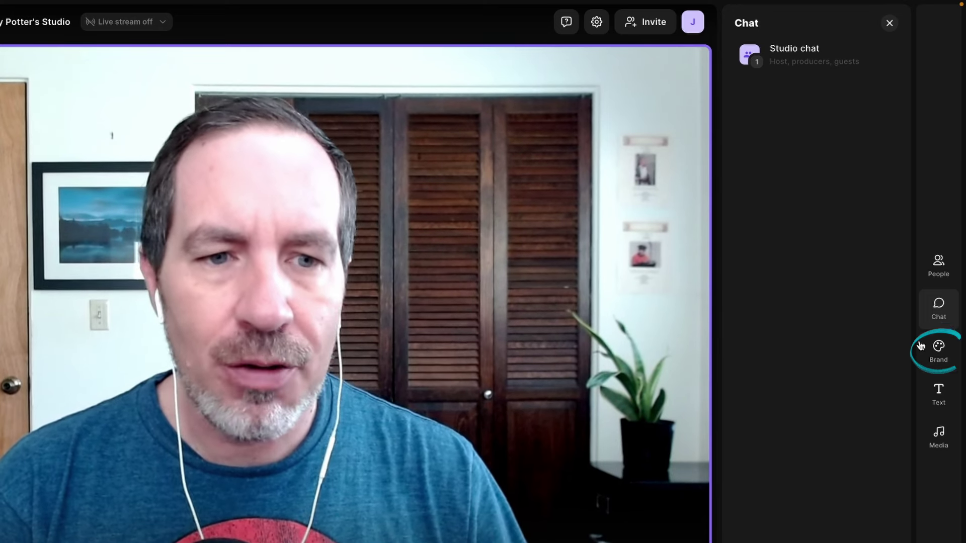
Apply the Newsflash theme and the Edgy name tag style from the Brand options
left_click(925, 349)
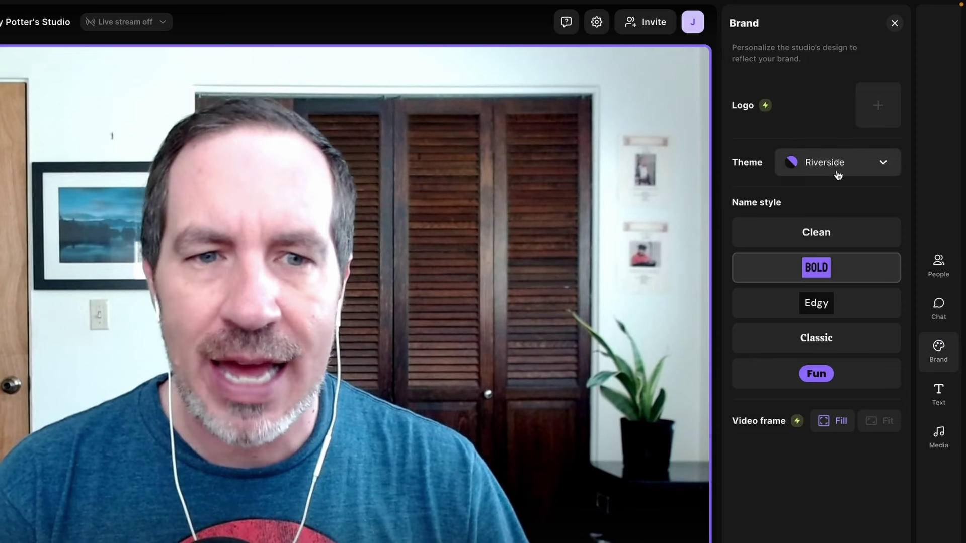
left_click(837, 170)
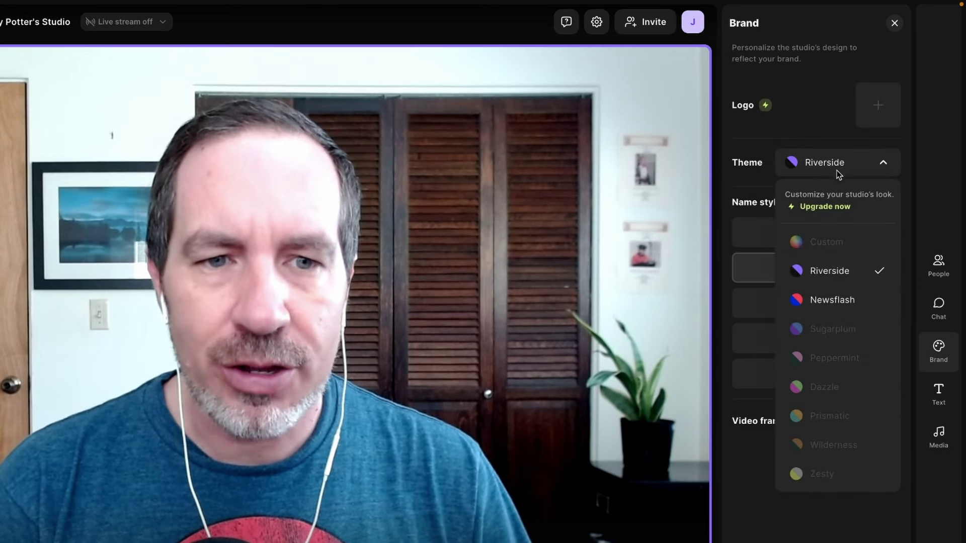
left_click(836, 301)
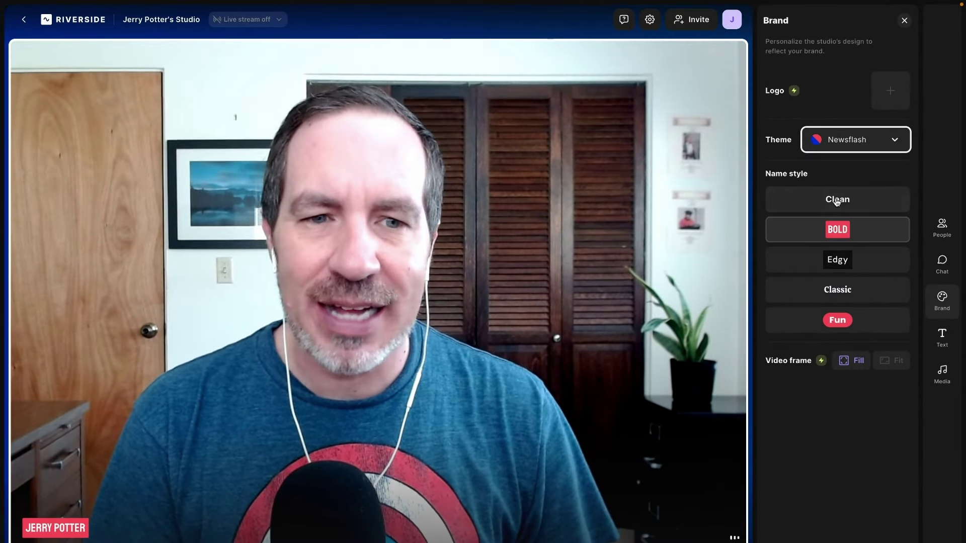
left_click(835, 261)
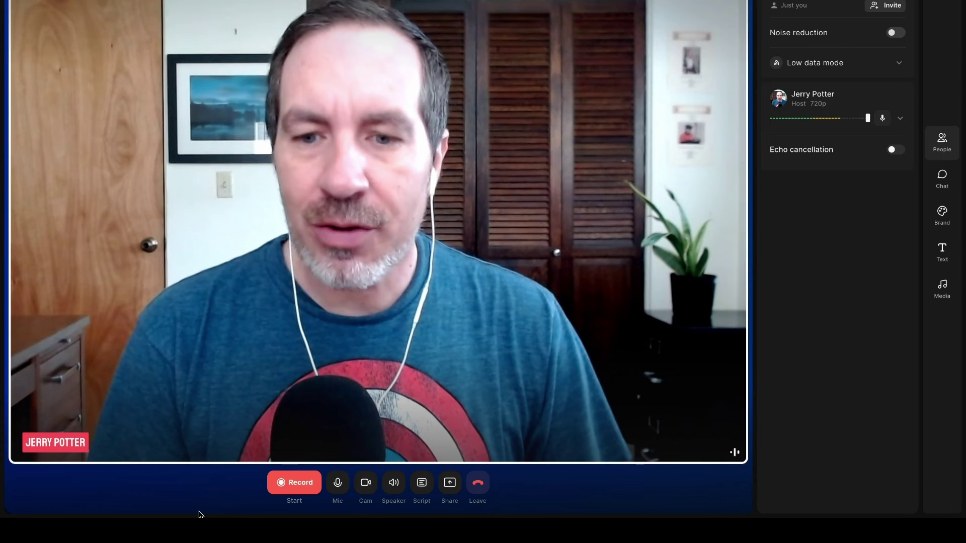
Start recording the solo session from the Record menu
left_click(296, 484)
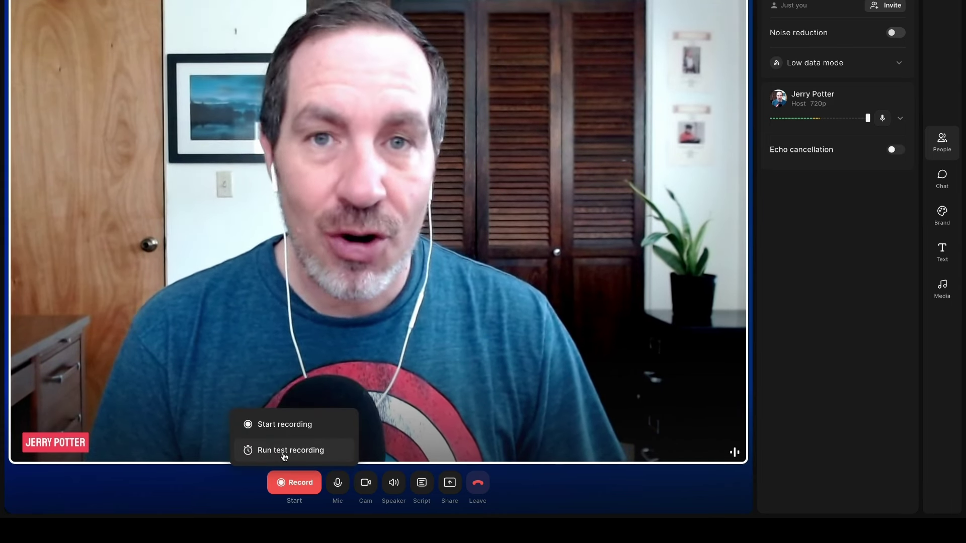
left_click(282, 425)
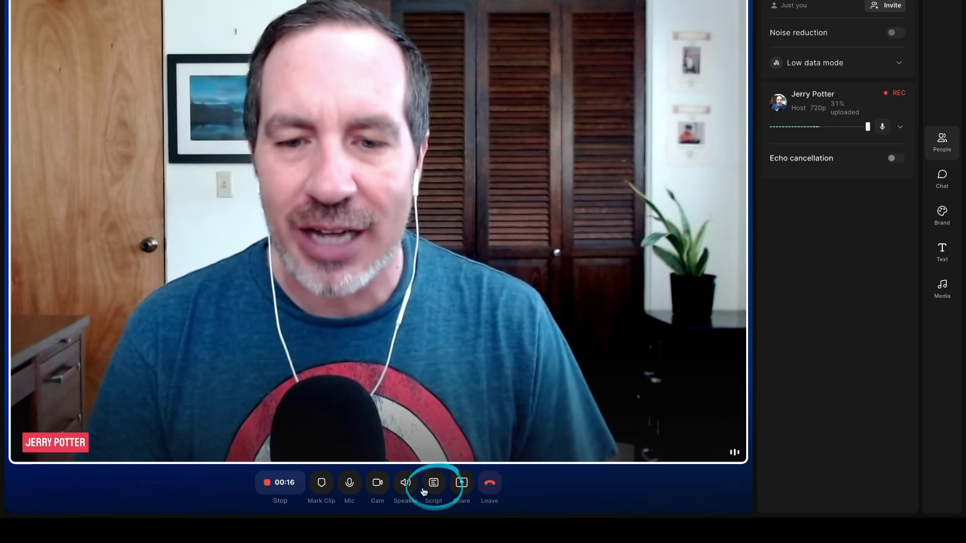
Open a Script notepad above the stage while recording continues
left_click(436, 489)
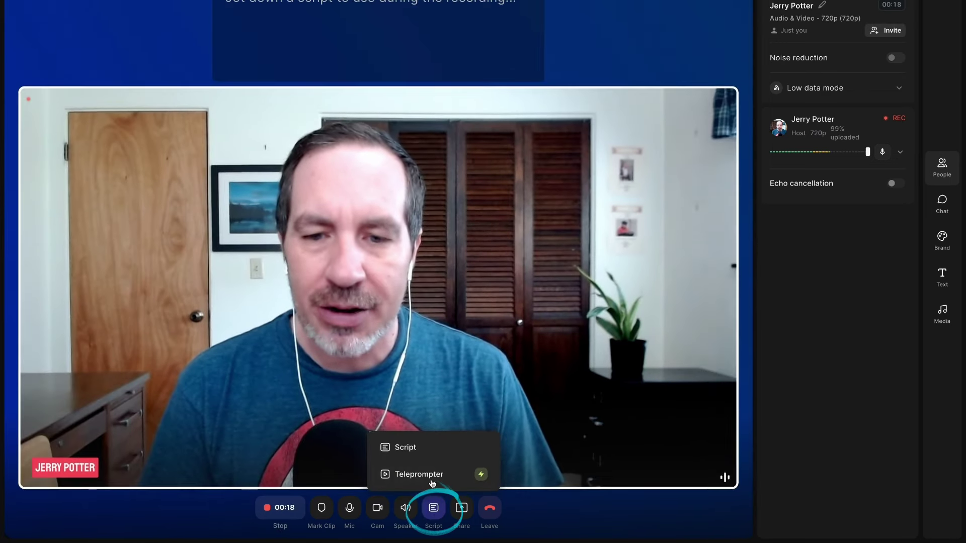
left_click(405, 31)
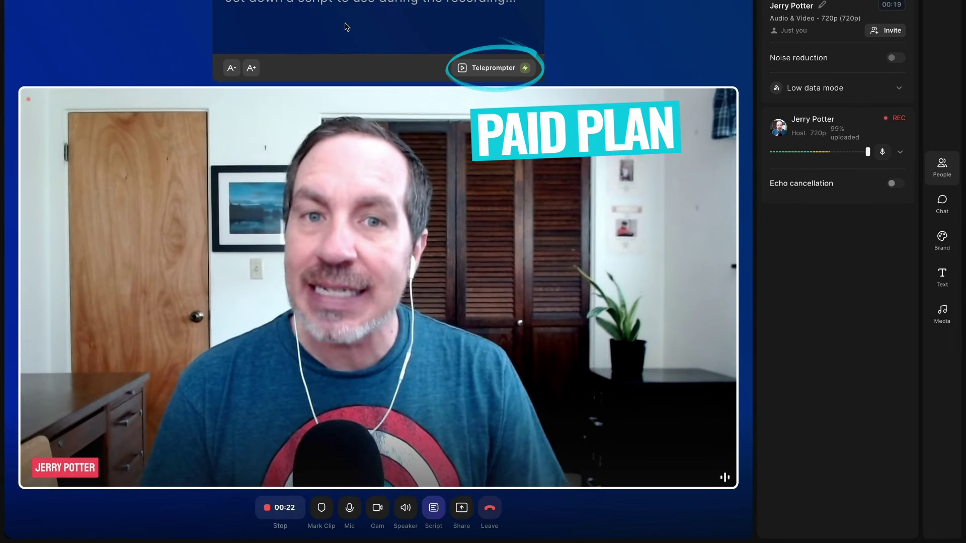
left_click(431, 512)
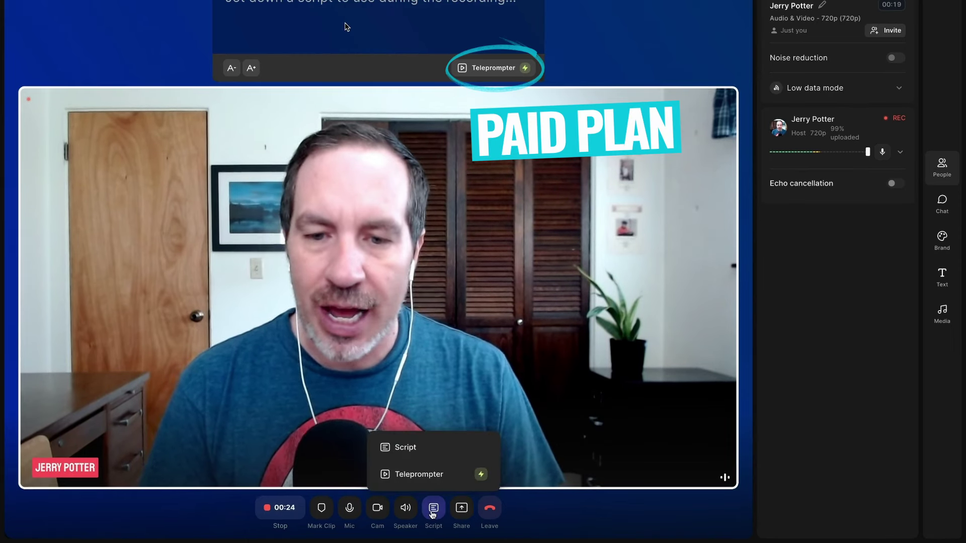
left_click(432, 512)
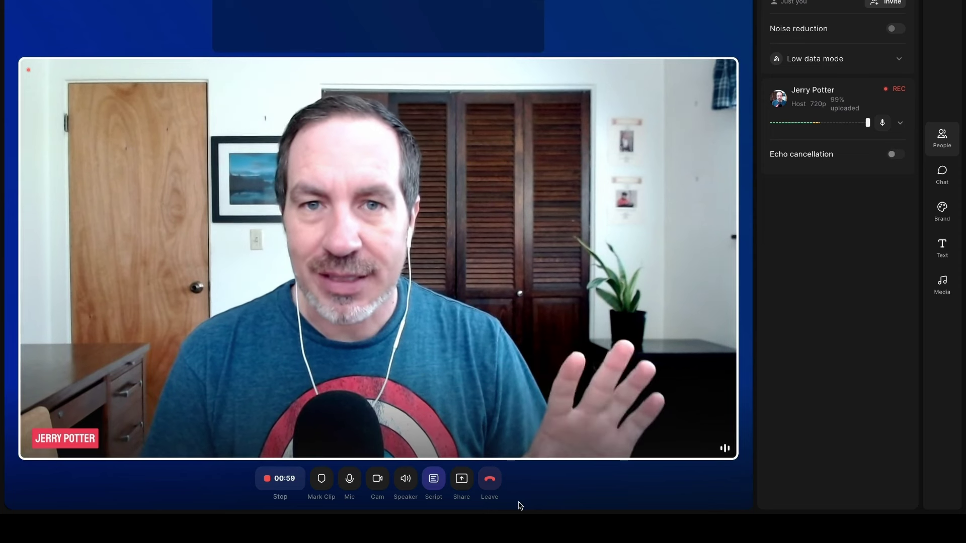
Open the leave menu showing Leave studio and End session for all
left_click(491, 486)
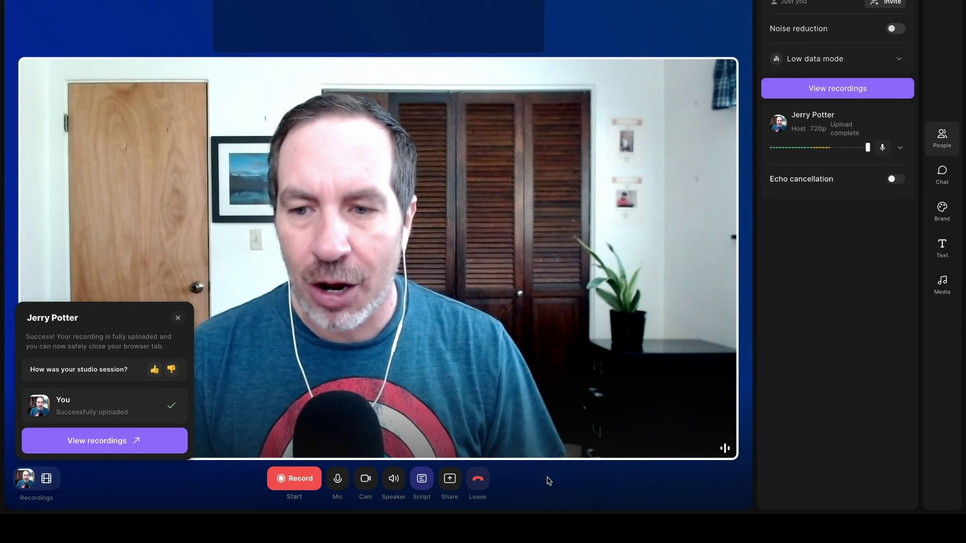
Reopen the leave menu, then dismiss it to stay in the studio
left_click(473, 492)
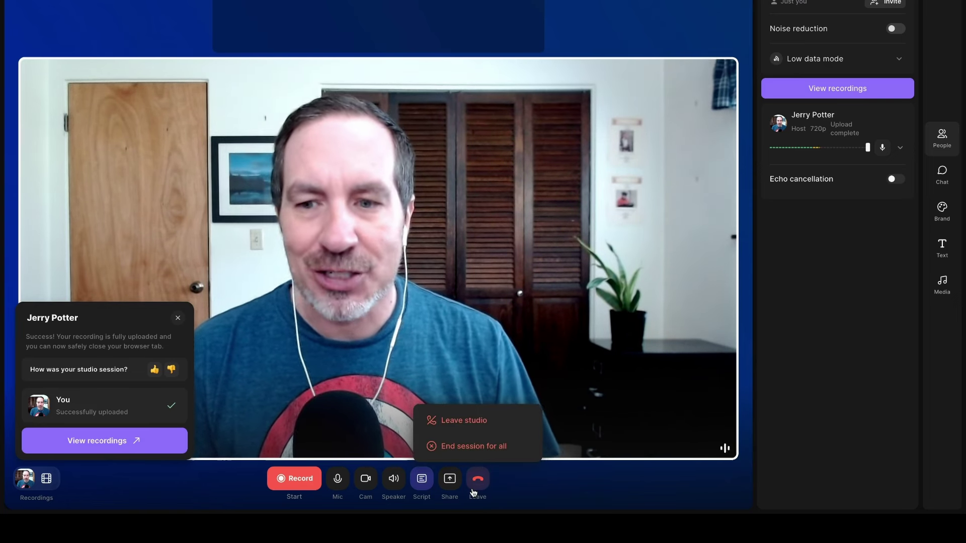
key("Escape")
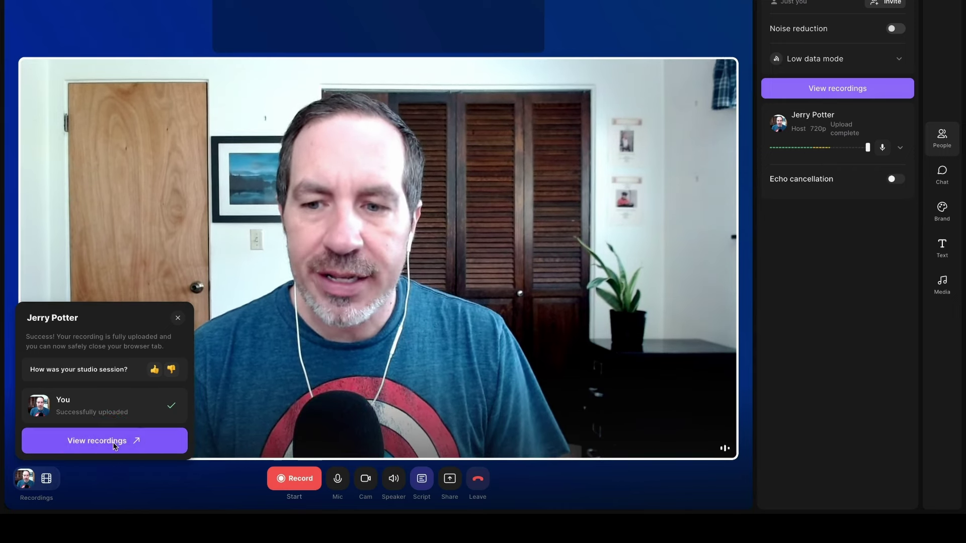
Open the May 3, 2024 recording from the FMSM Studios recordings list
left_click(114, 446)
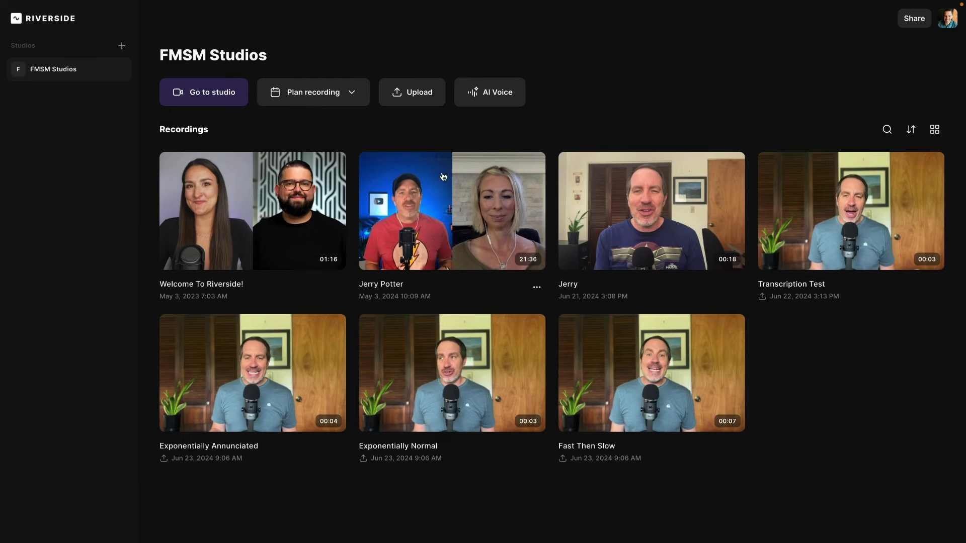
left_click(432, 253)
scroll(434, 282, "down", 5)
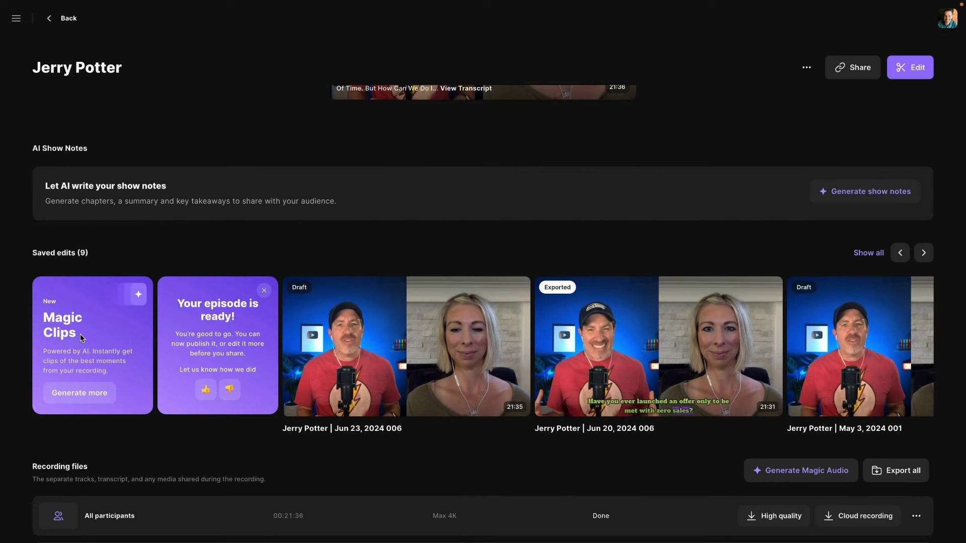
Check the host track's High quality and Cloud recording downloads and the Export all options
scroll(324, 338, "down", 1)
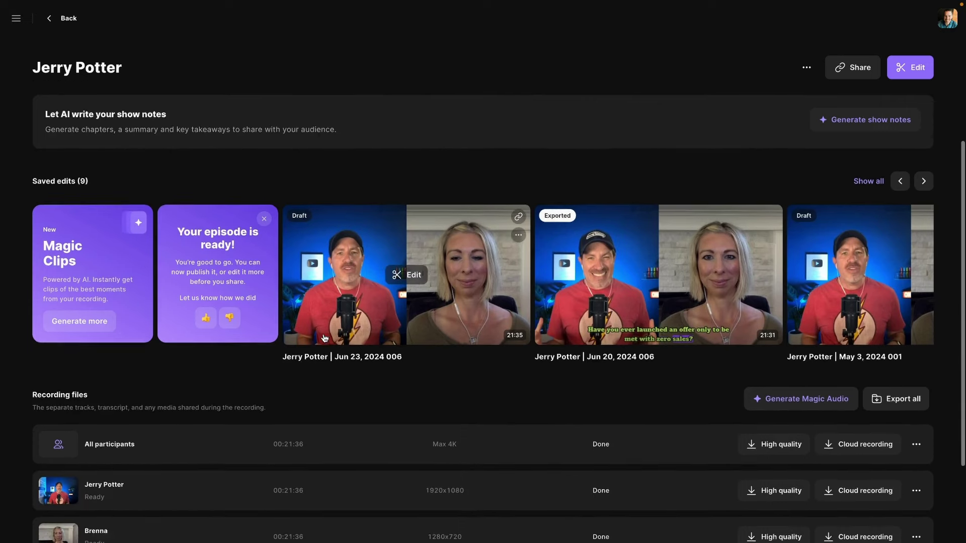
scroll(324, 338, "down", 3)
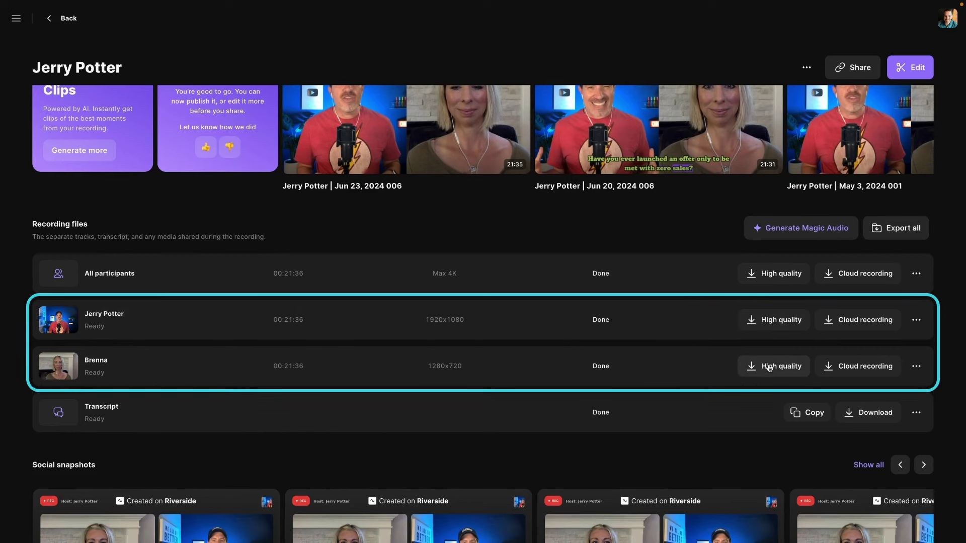
left_click(774, 332)
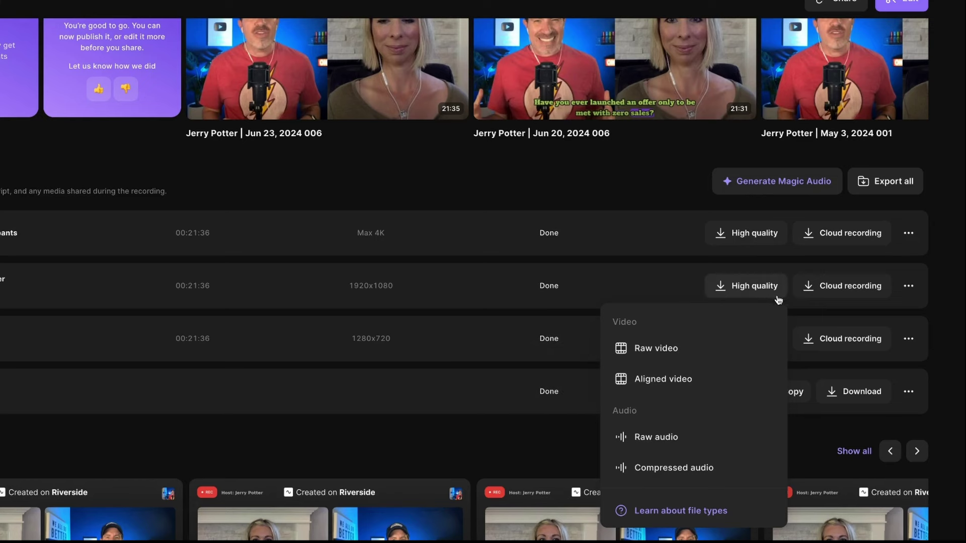
left_click(833, 288)
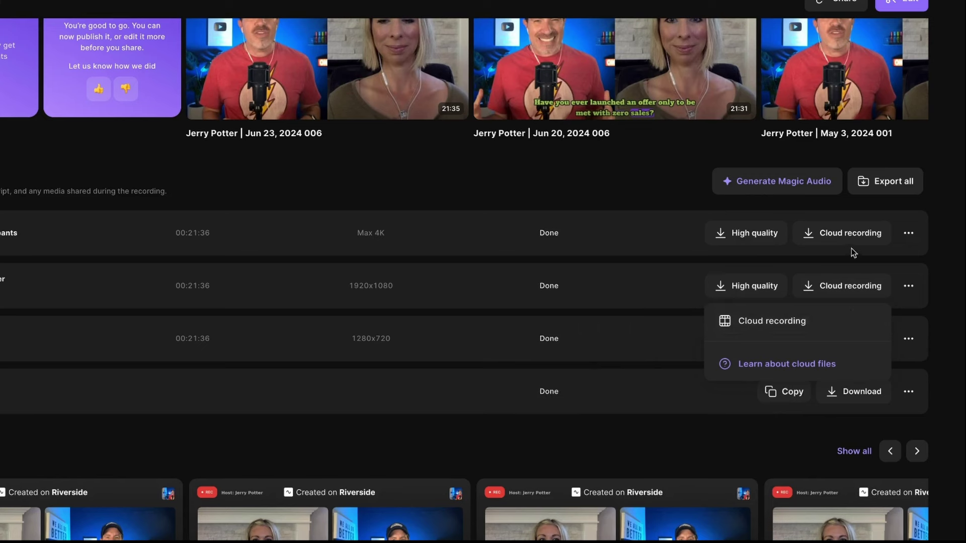
left_click(621, 321)
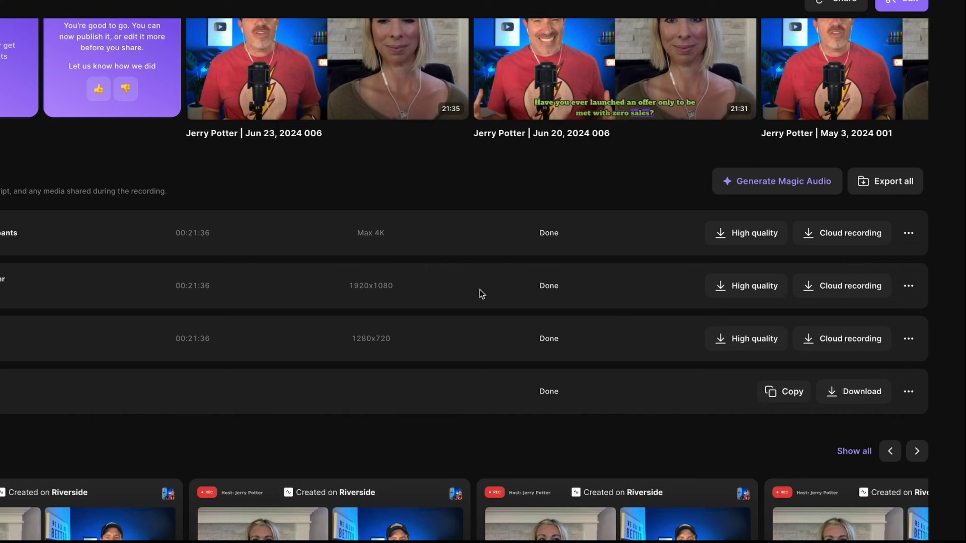
left_click(885, 190)
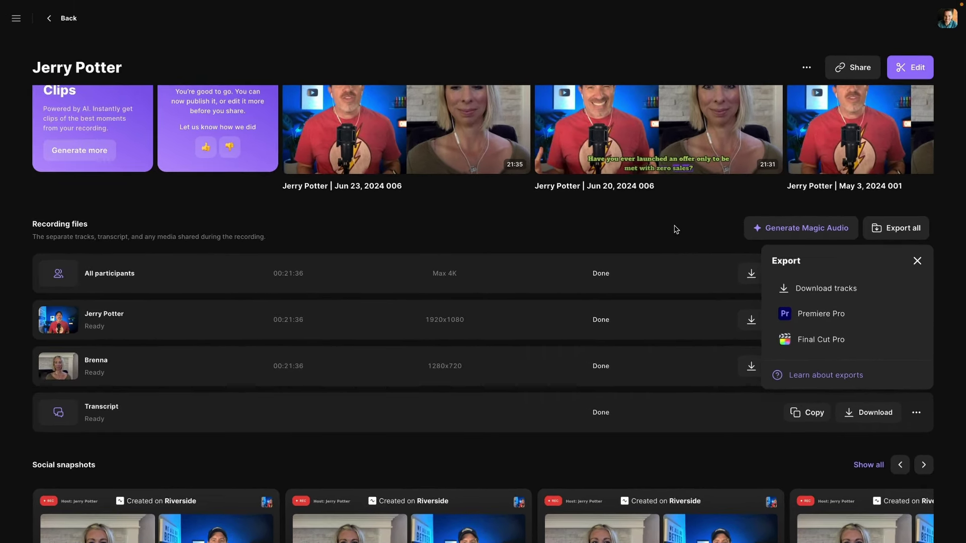
scroll(675, 229, "up", 8)
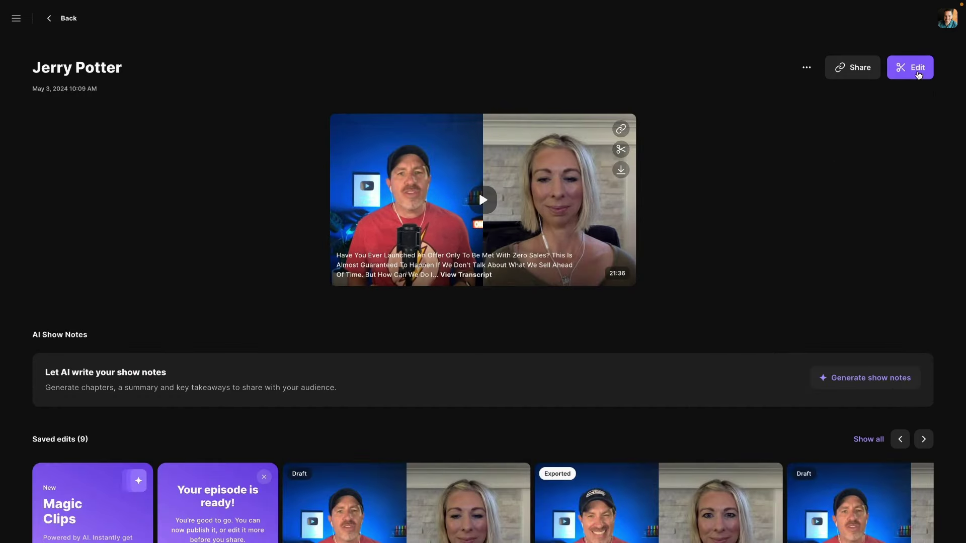
Open the recording in the editor and select transcript text, first a paragraph, then one word
left_click(909, 70)
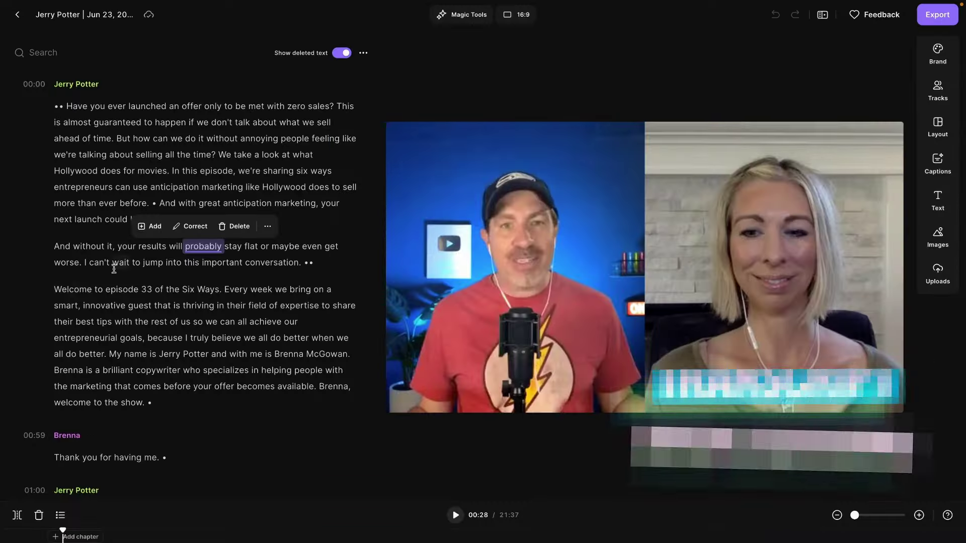
left_click_drag(55, 247, 322, 271)
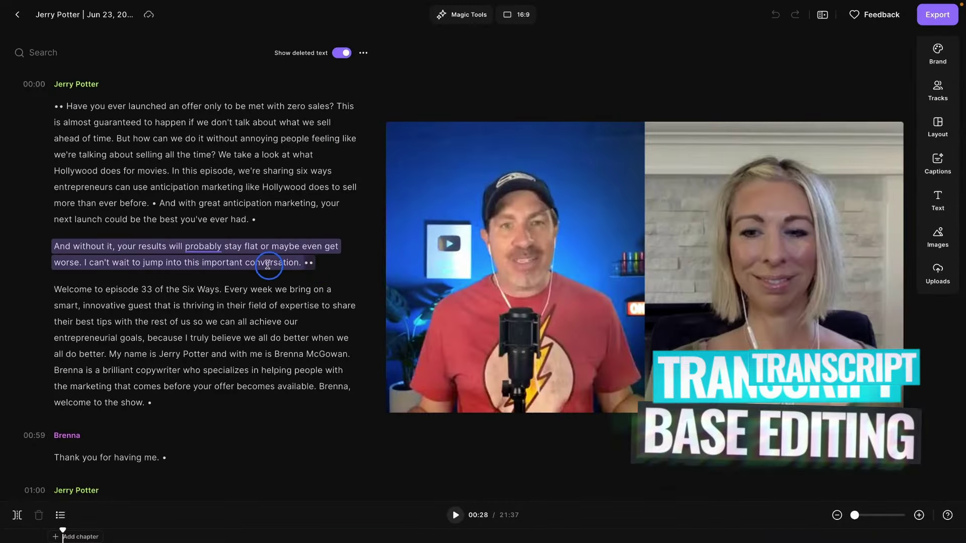
left_click(186, 259)
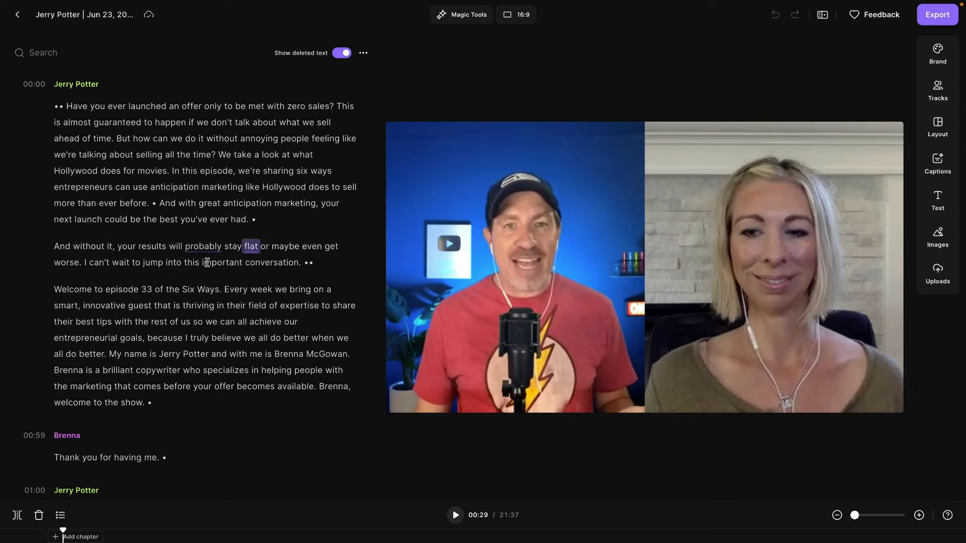
double_click(216, 263)
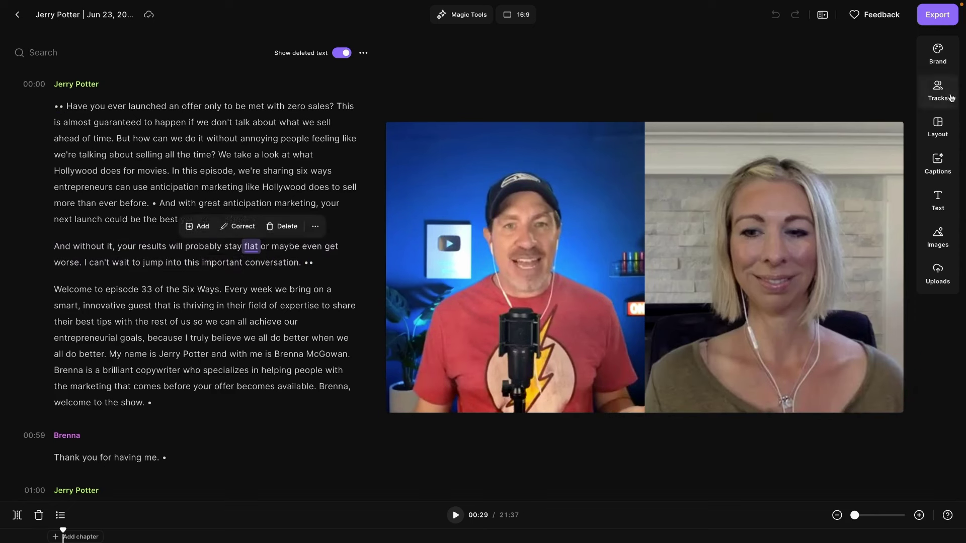
Preview several caption presets, apply the purple-highlight style, and show the Grid layout settings
left_click(938, 52)
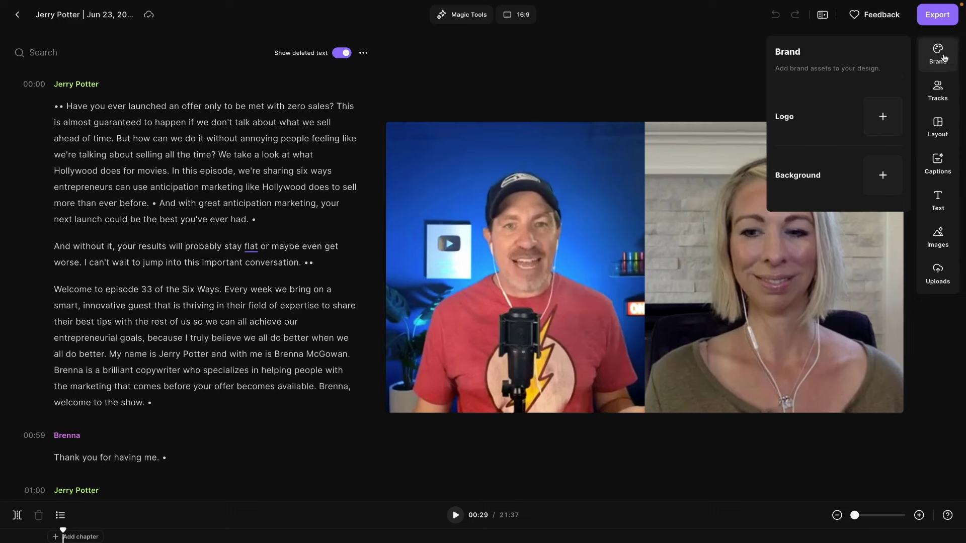
left_click(938, 162)
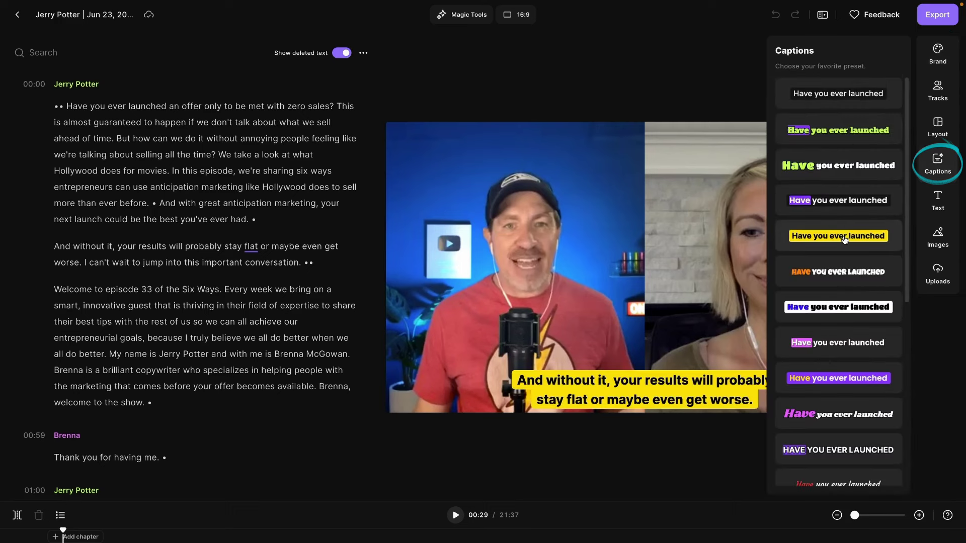
left_click(850, 346)
left_click(843, 409)
left_click(841, 436)
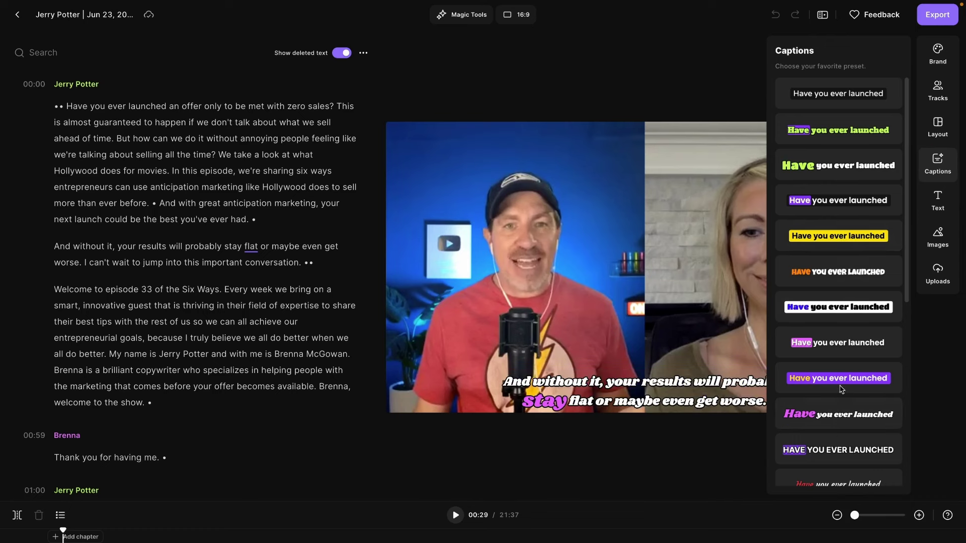
left_click(856, 209)
left_click(937, 127)
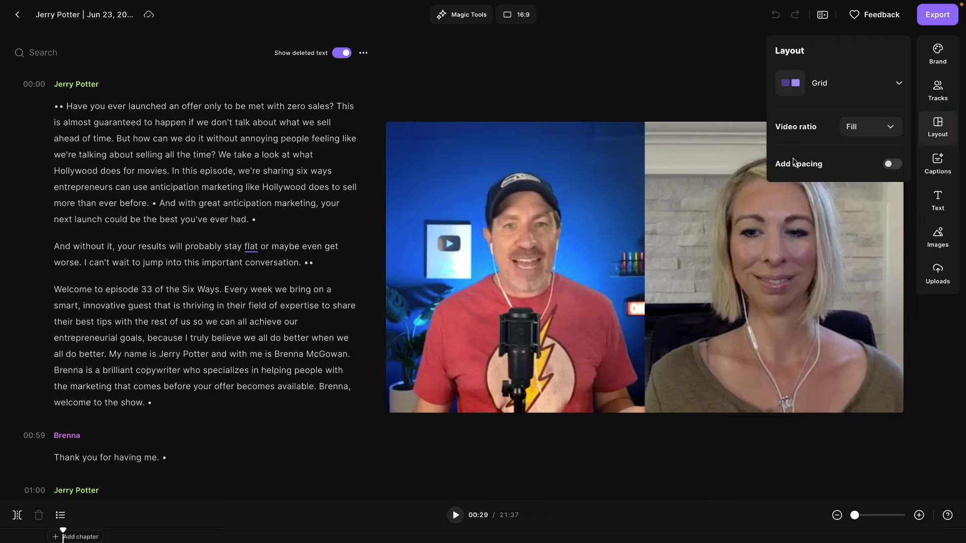
Switch the layout to Picture in picture, then browse Text, Images and uploaded audio files
left_click(897, 86)
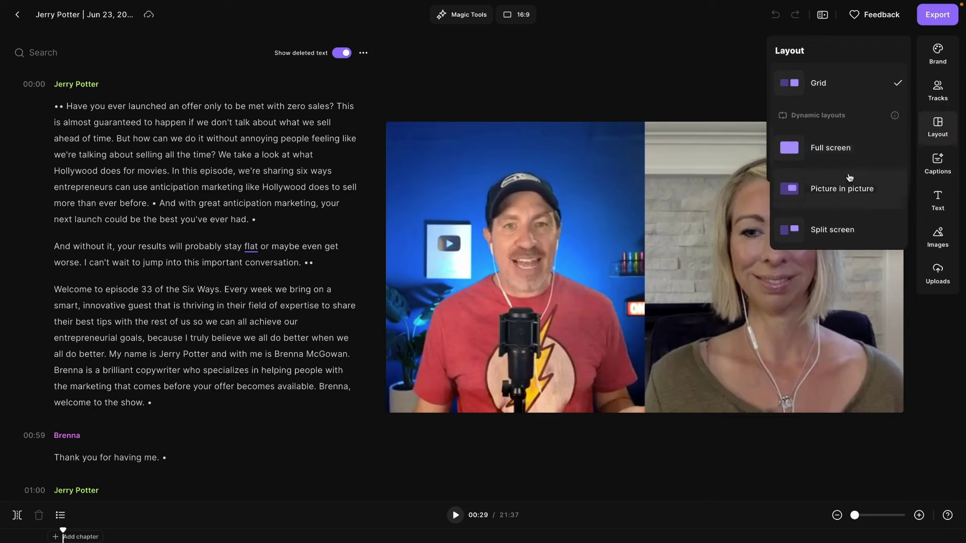
left_click(842, 188)
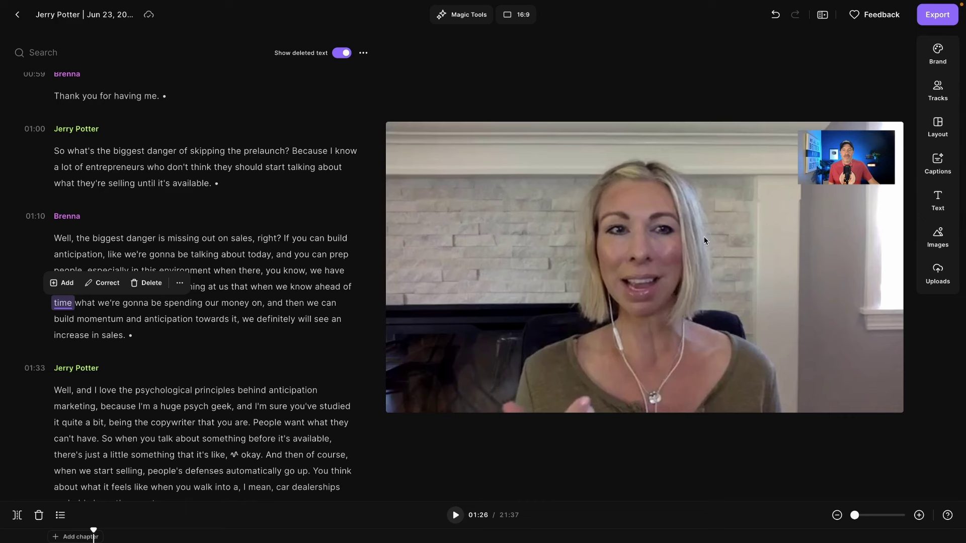
left_click(937, 200)
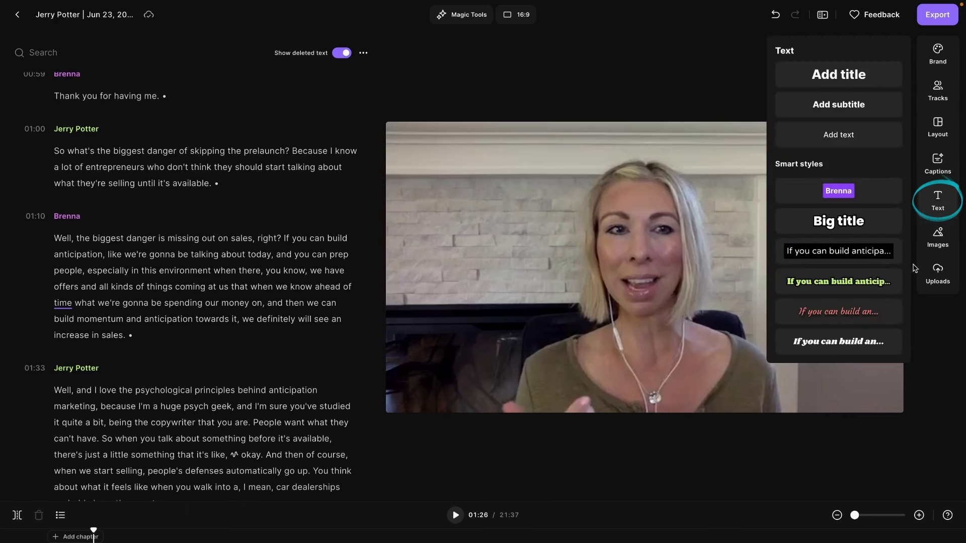
left_click(937, 237)
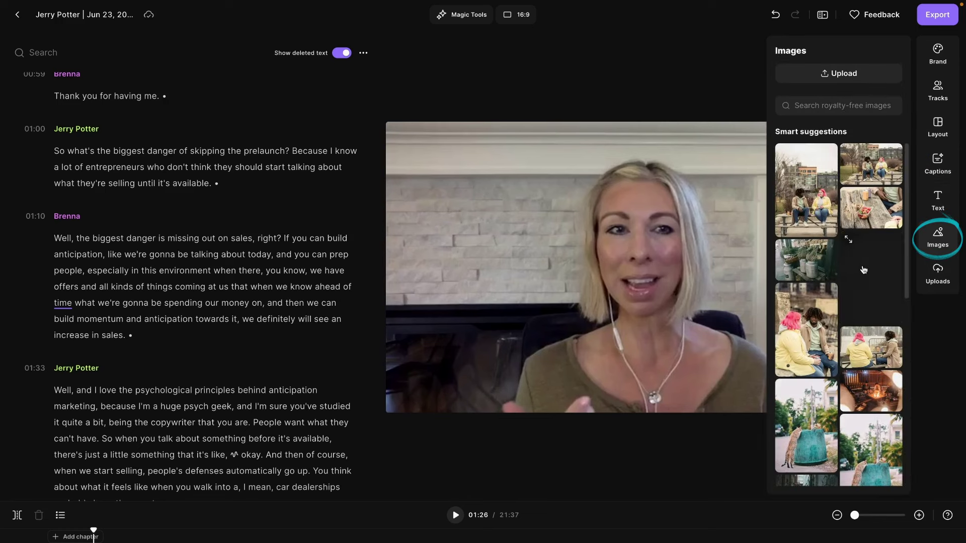
left_click(925, 280)
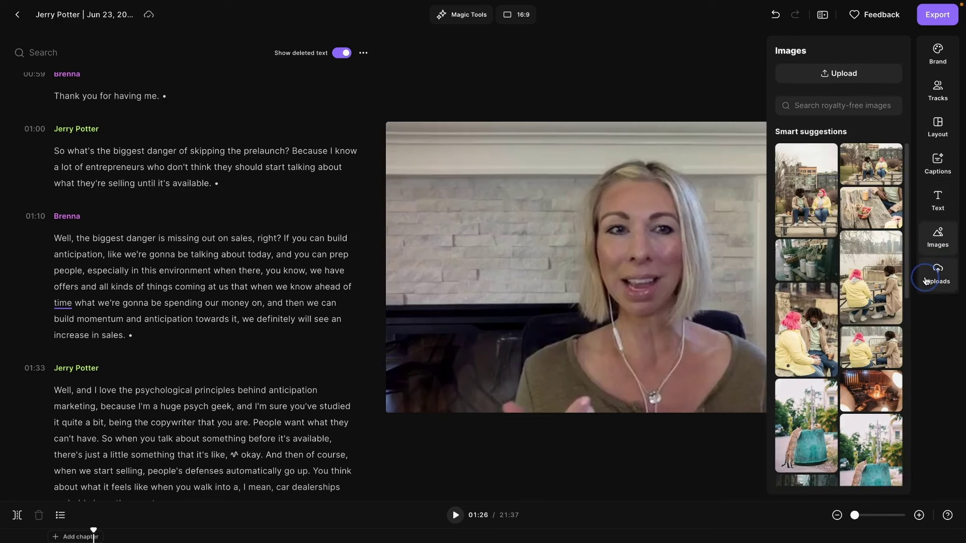
left_click(838, 128)
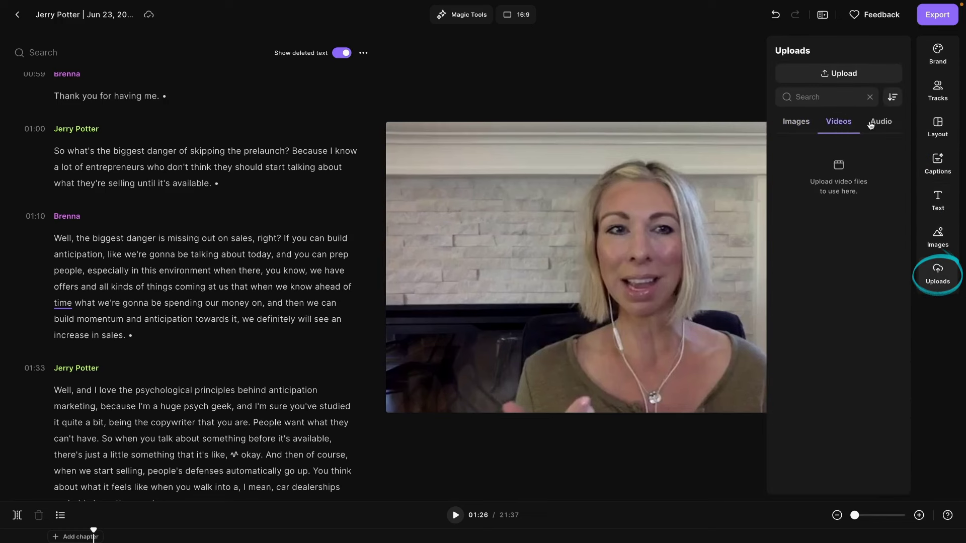
left_click(877, 125)
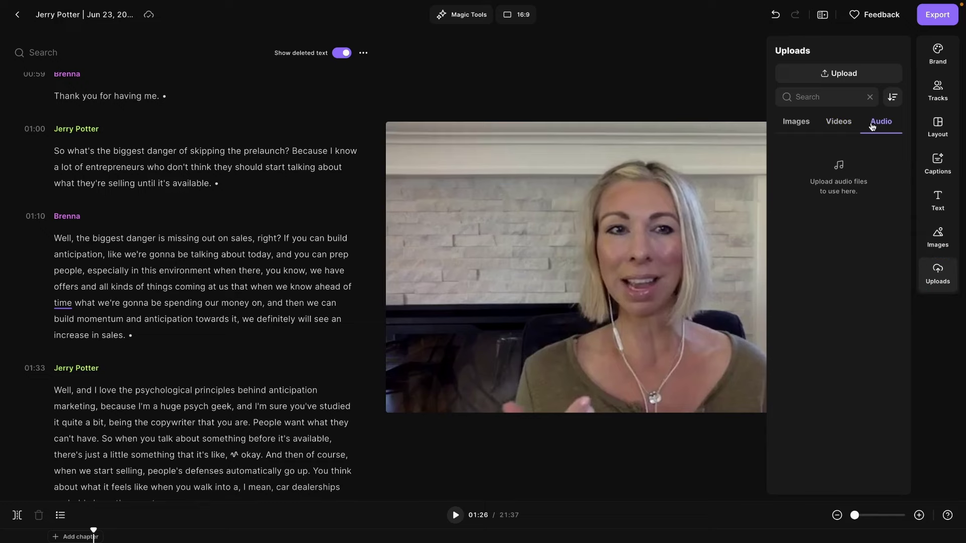